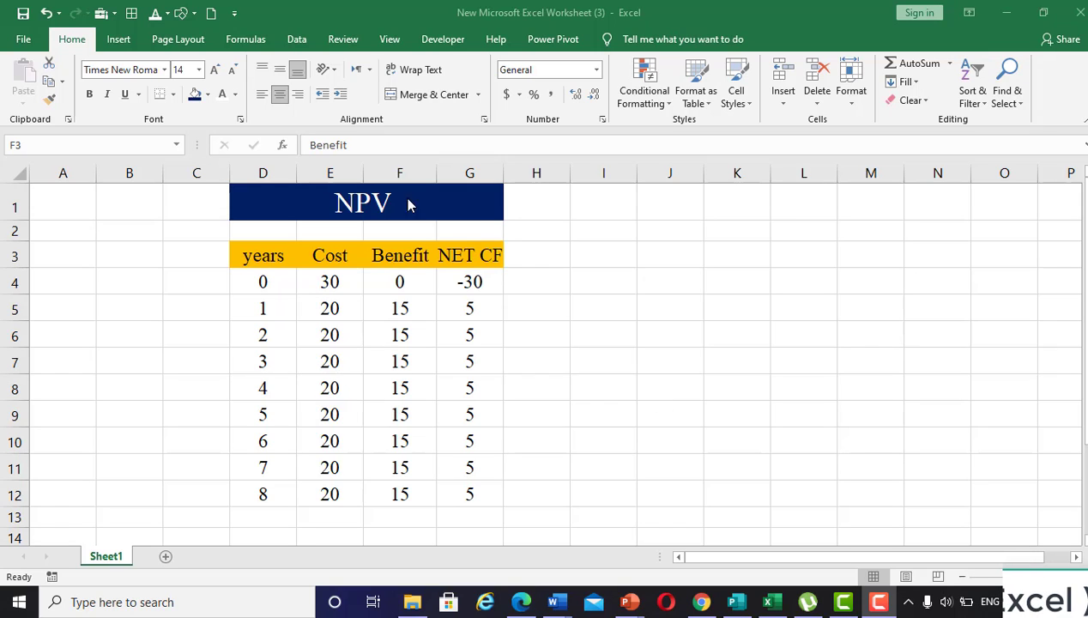
# Step: Review the NPV title, the Year, Cost, Benefit and NET CF headers, and years 0 to 8
pyautogui.click(364, 201)
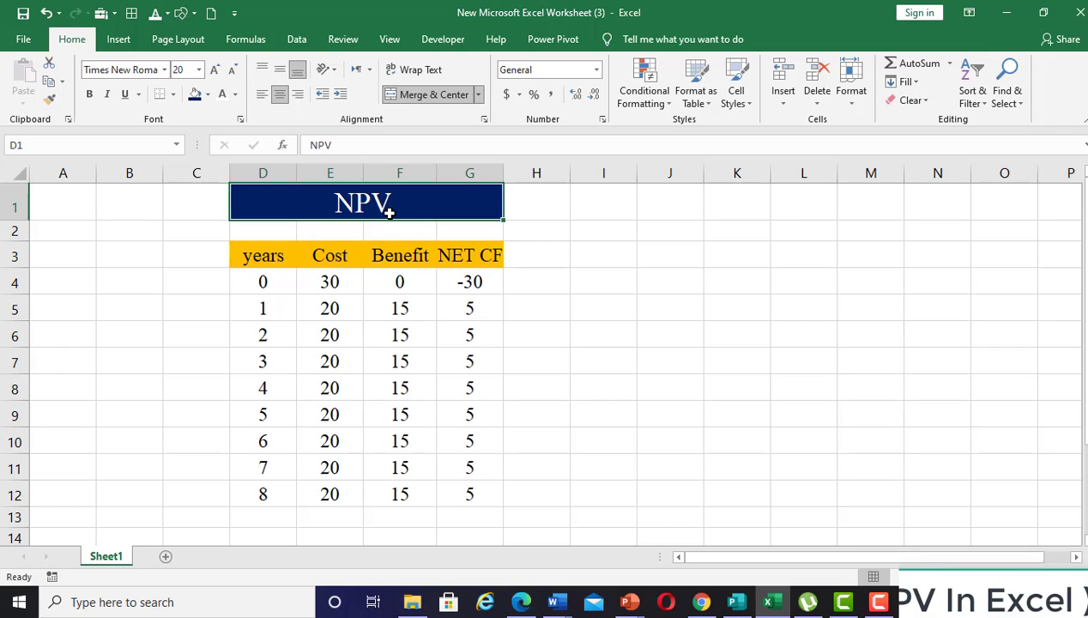
pyautogui.click(261, 276)
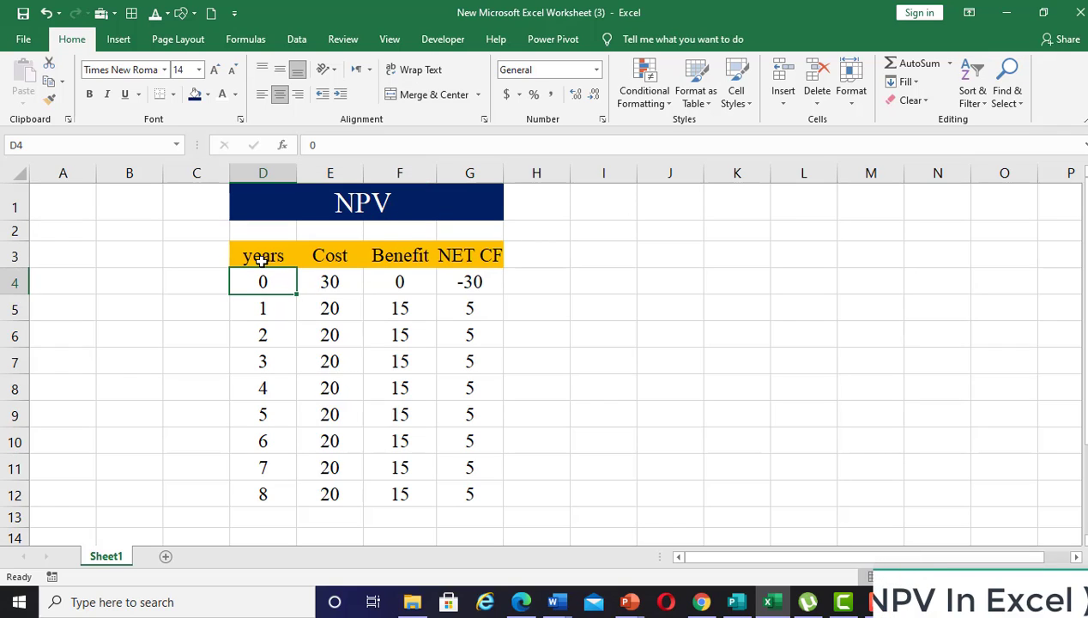
pyautogui.click(262, 260)
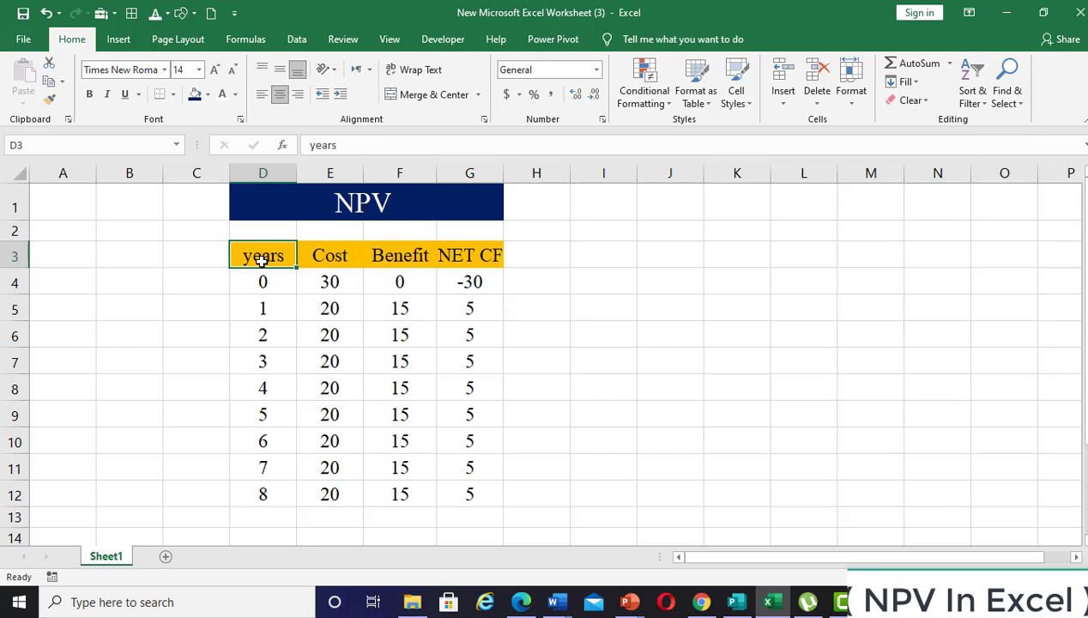
pyautogui.click(264, 500)
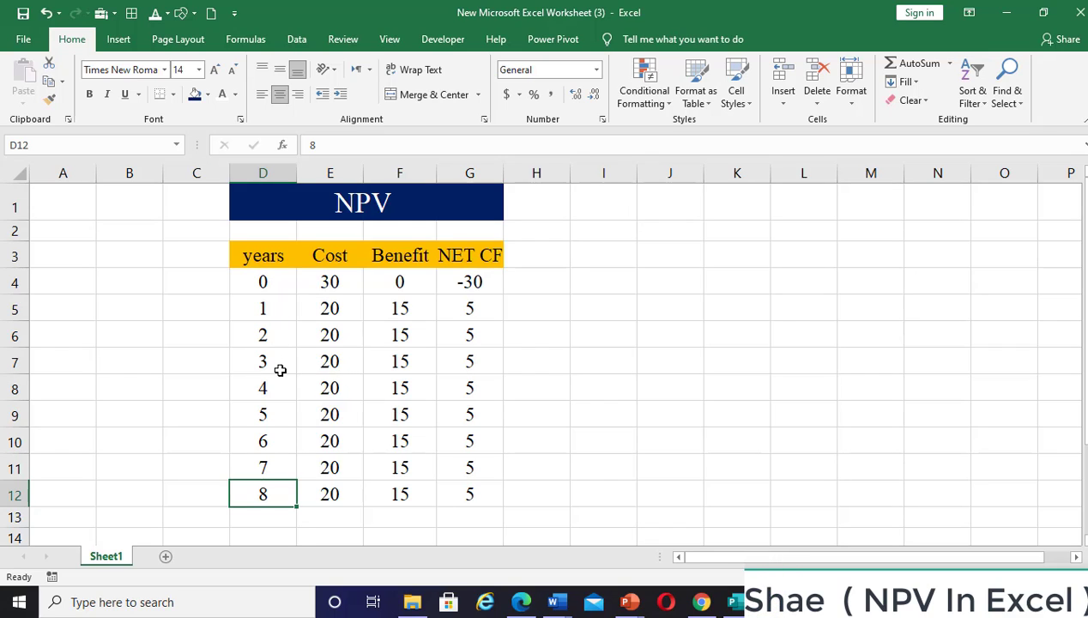
pyautogui.click(339, 255)
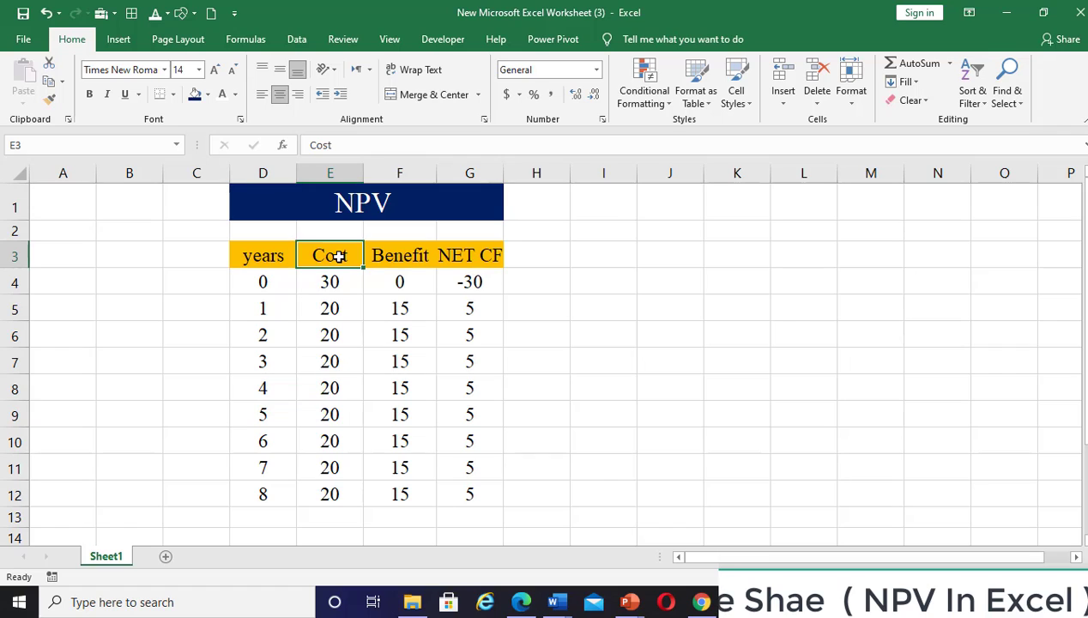
pyautogui.click(396, 273)
pyautogui.click(413, 254)
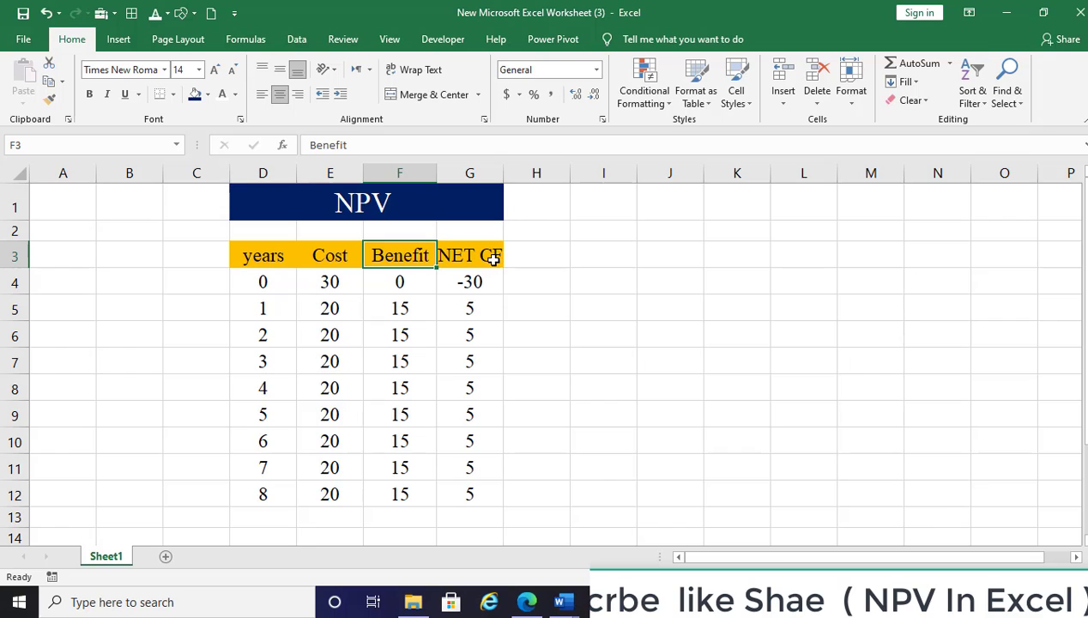
pyautogui.click(476, 258)
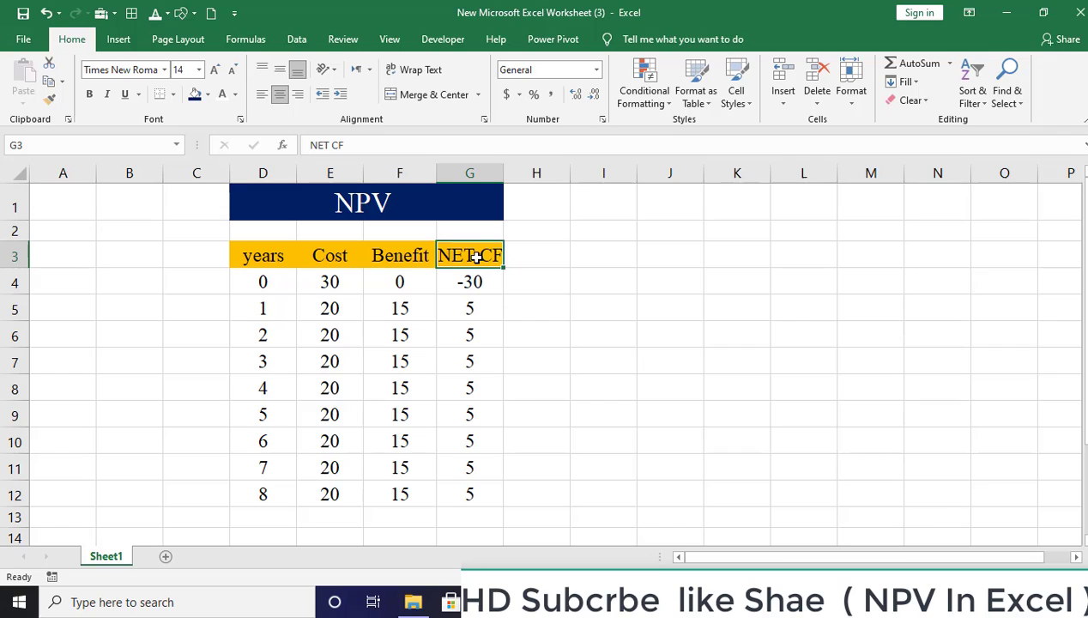
# Step: Check year 0's cost of 30, benefit of 0 and its net cash flow formula
pyautogui.click(260, 282)
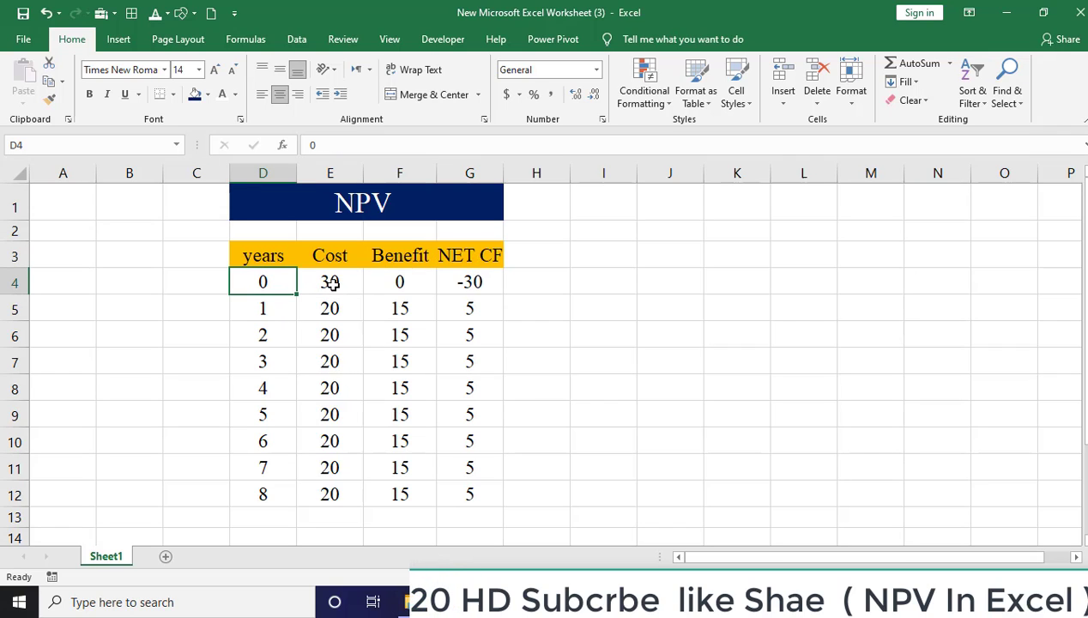
pyautogui.click(332, 284)
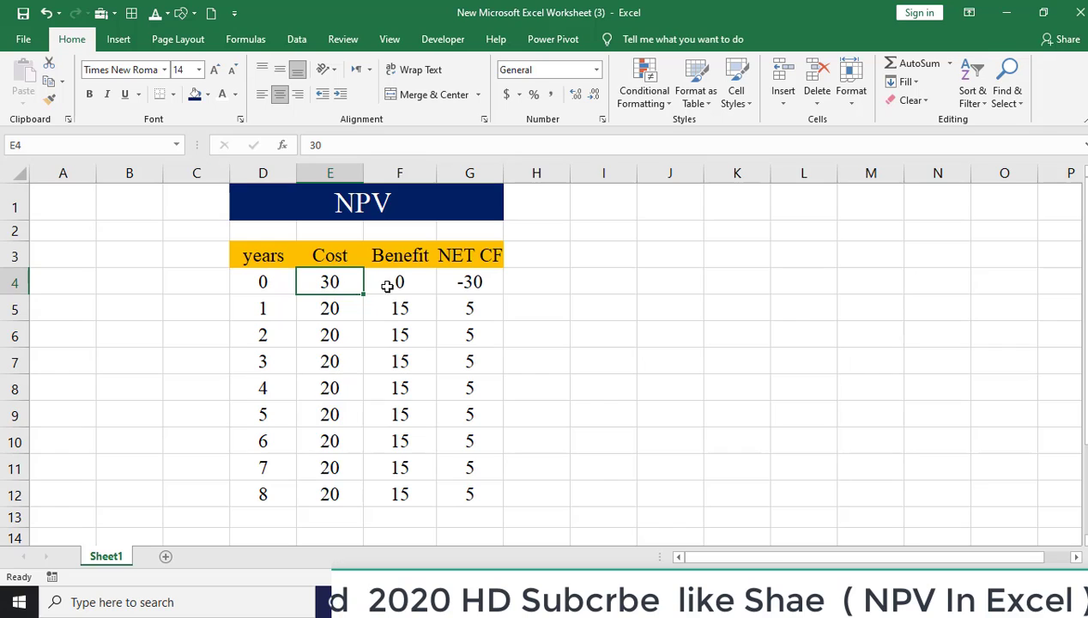
pyautogui.click(387, 286)
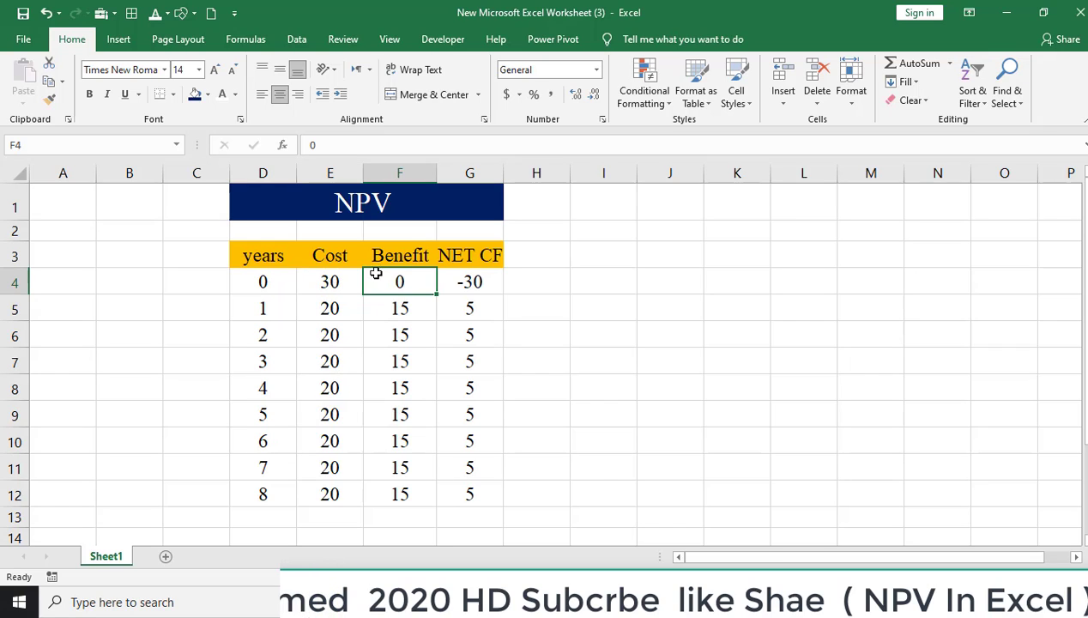
pyautogui.click(479, 279)
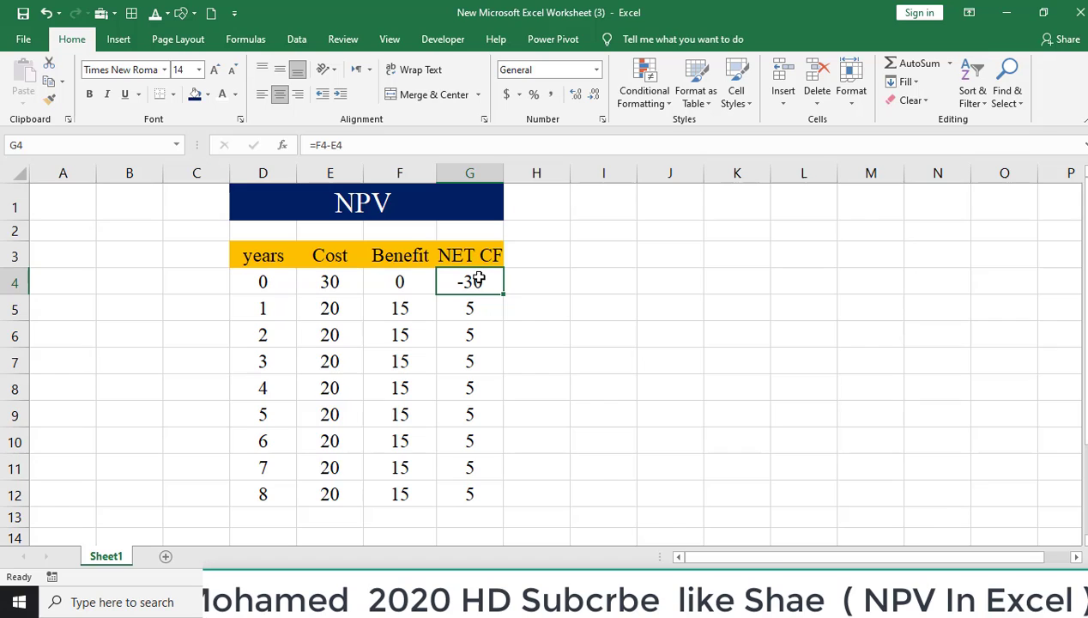
# Step: Check year 1's cost of 20, benefit of 15 and its net cash flow formula
pyautogui.click(255, 308)
pyautogui.click(332, 313)
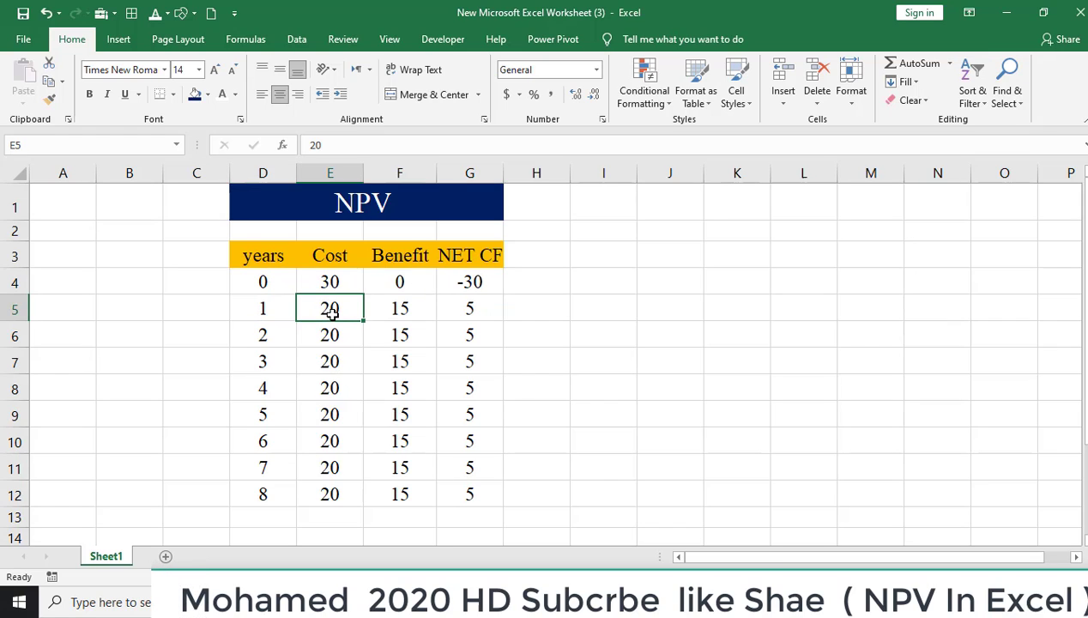
pyautogui.click(405, 308)
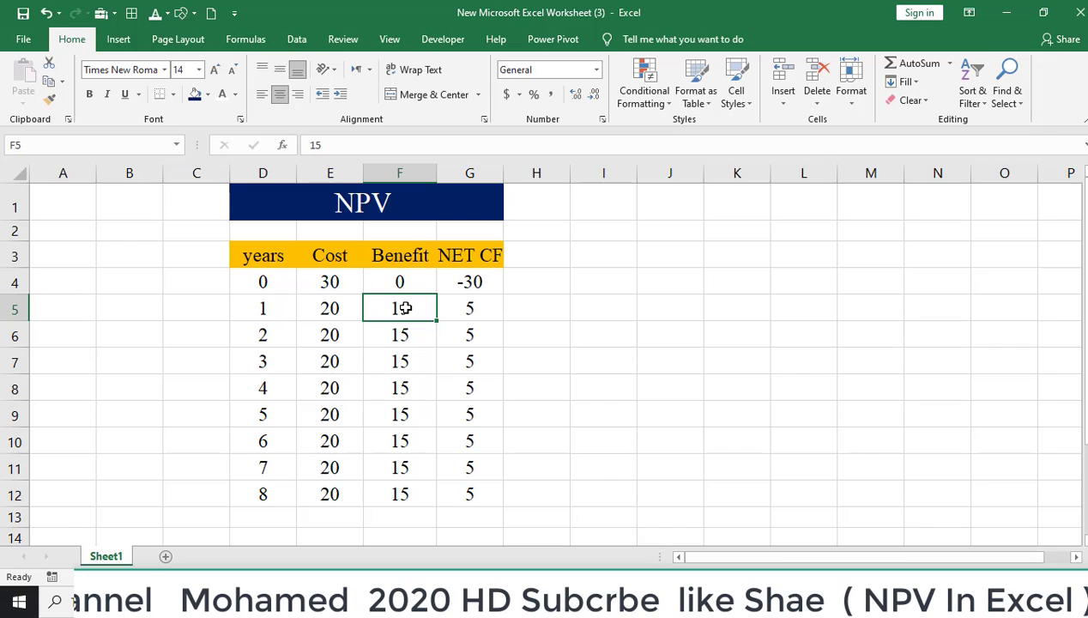
pyautogui.doubleClick(342, 308)
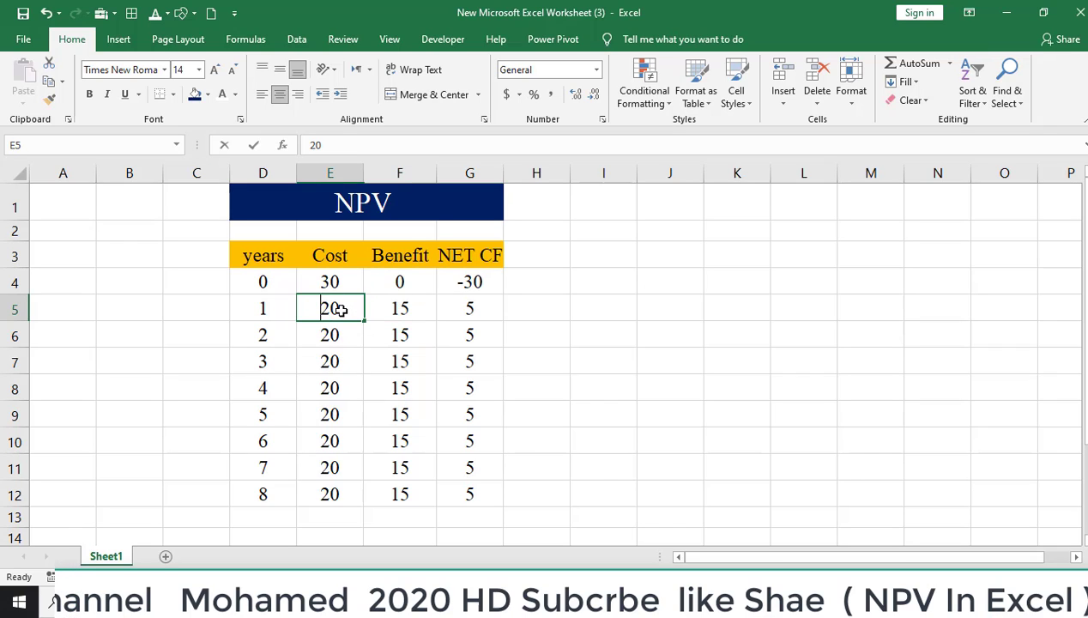
pyautogui.click(396, 308)
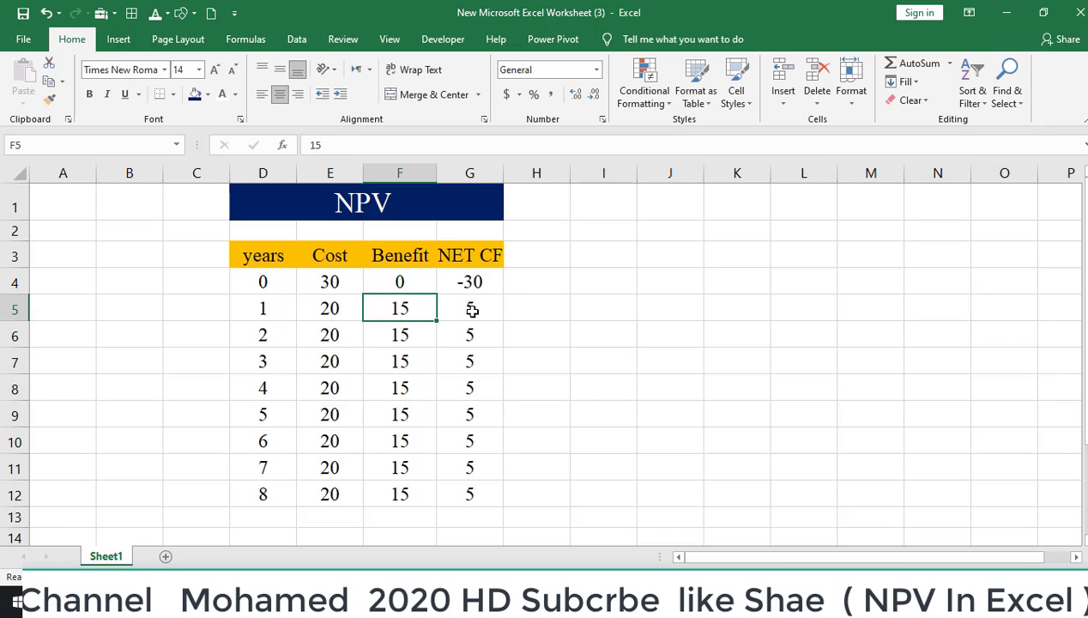
pyautogui.click(472, 311)
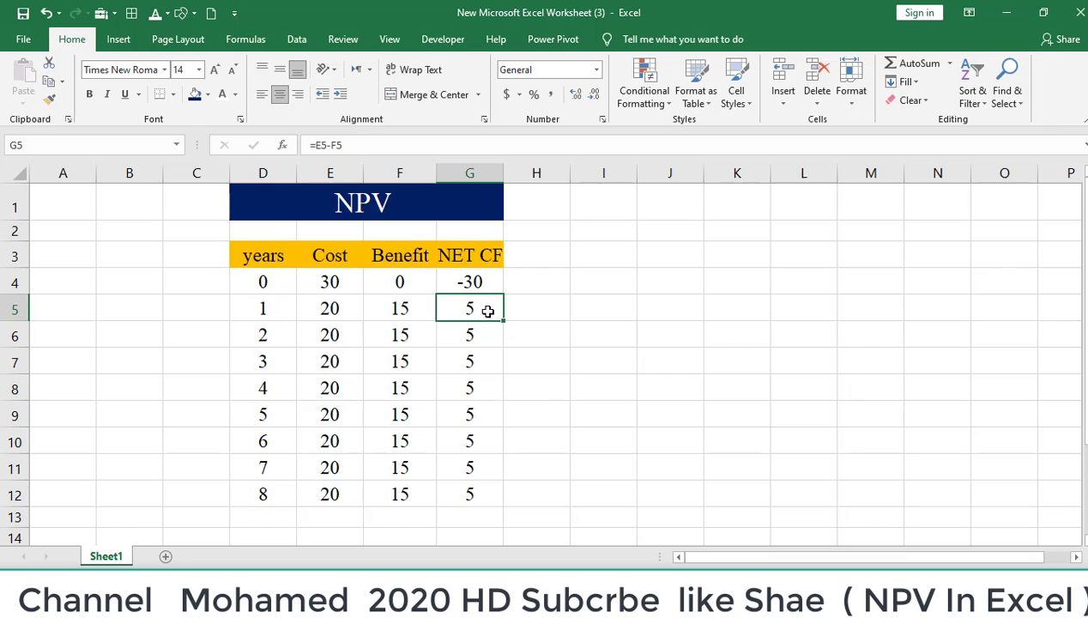
# Step: Check year 2's cost of 20, benefit of 15 and its net cash flow formula
pyautogui.click(268, 340)
pyautogui.click(332, 338)
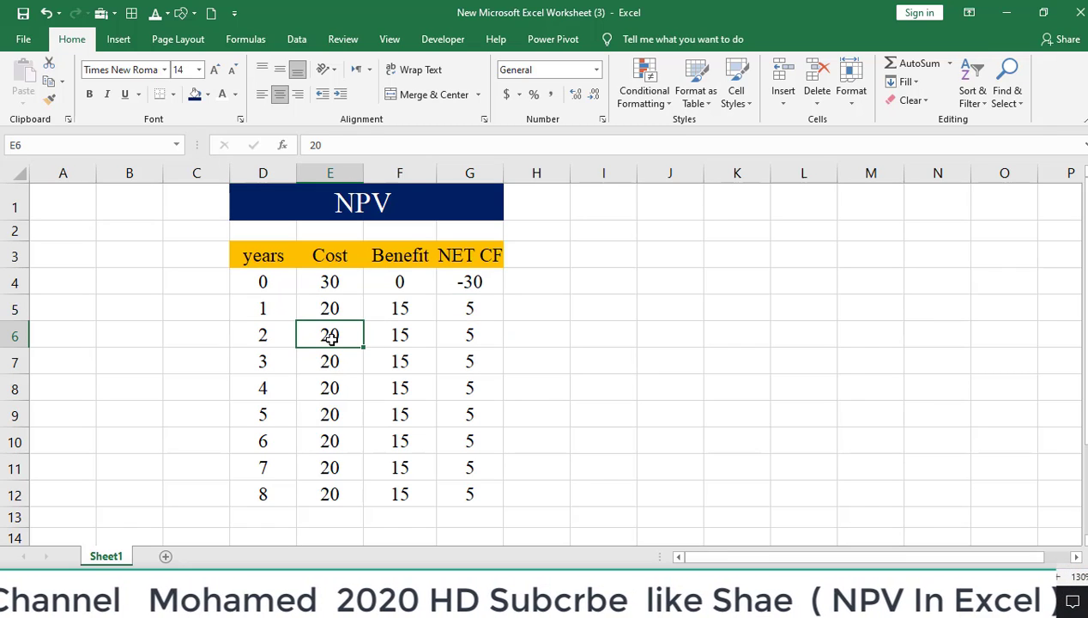
pyautogui.click(409, 341)
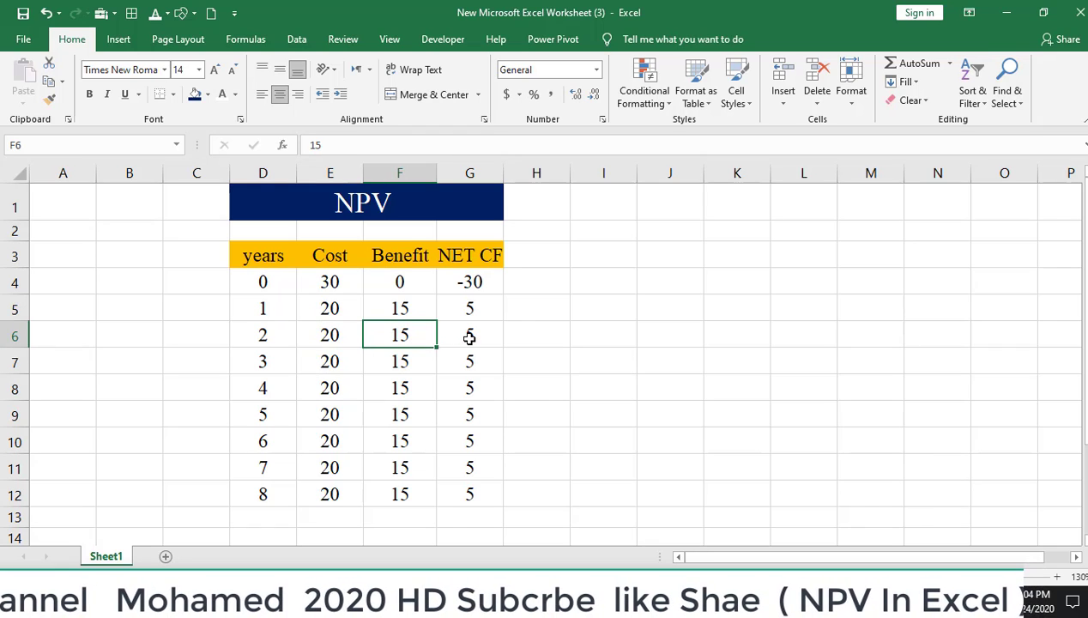
pyautogui.click(327, 342)
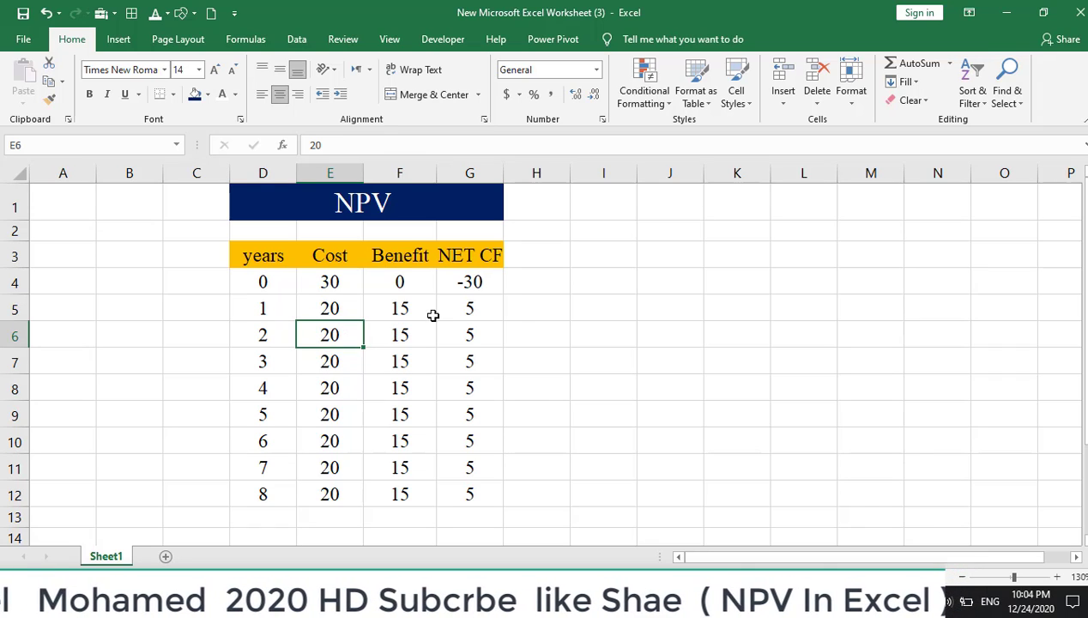
pyautogui.click(472, 341)
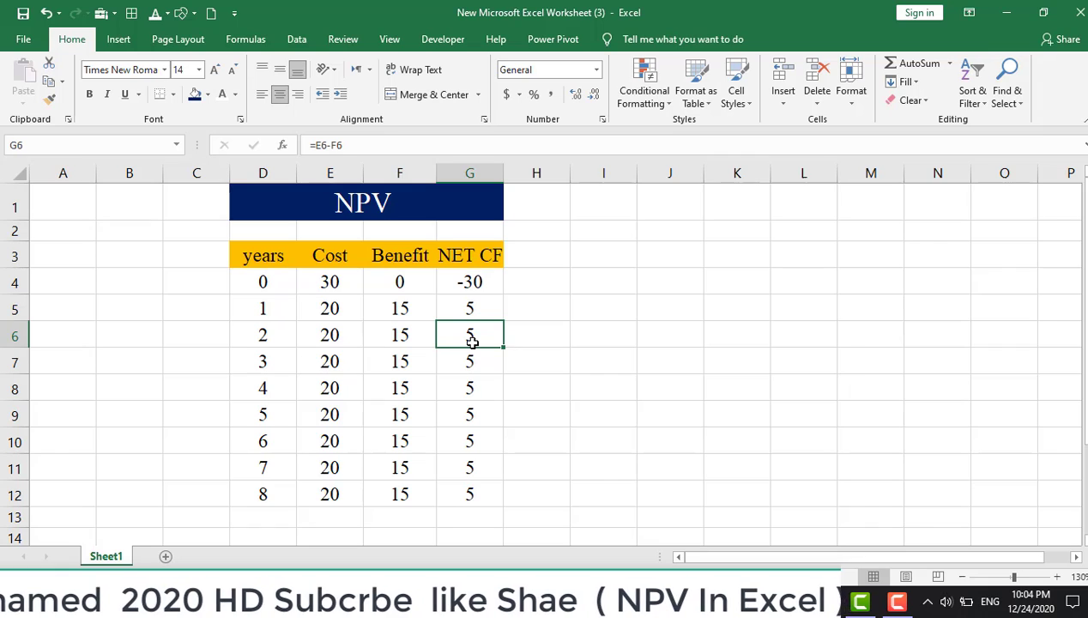
# Step: Start I4's formula as =G4+ and type NPV to bring up the function suggestion
pyautogui.click(592, 277)
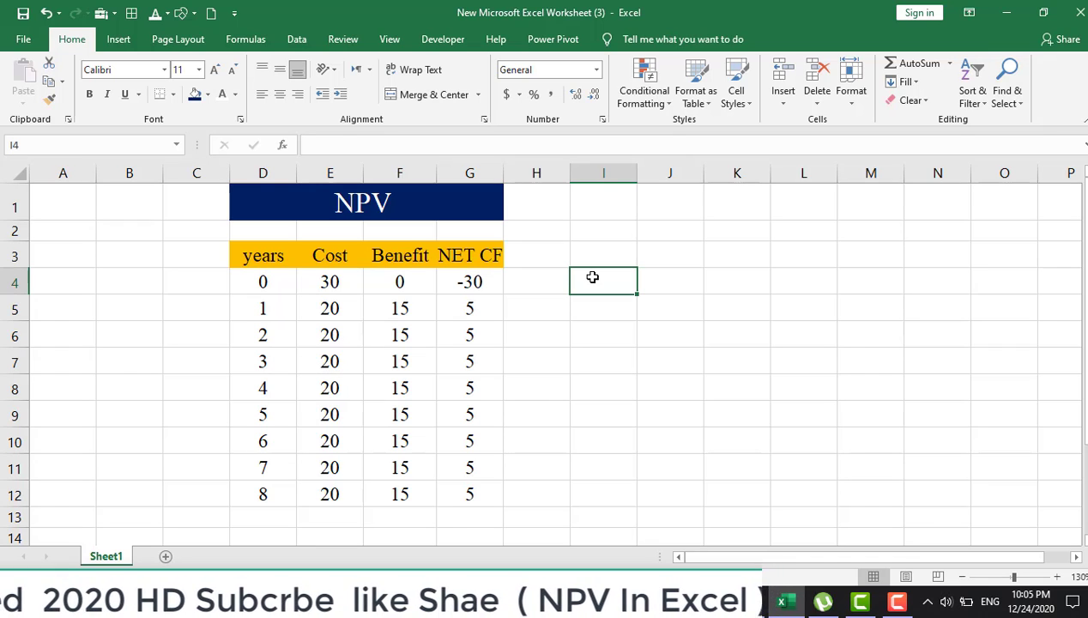
pyautogui.write('=')
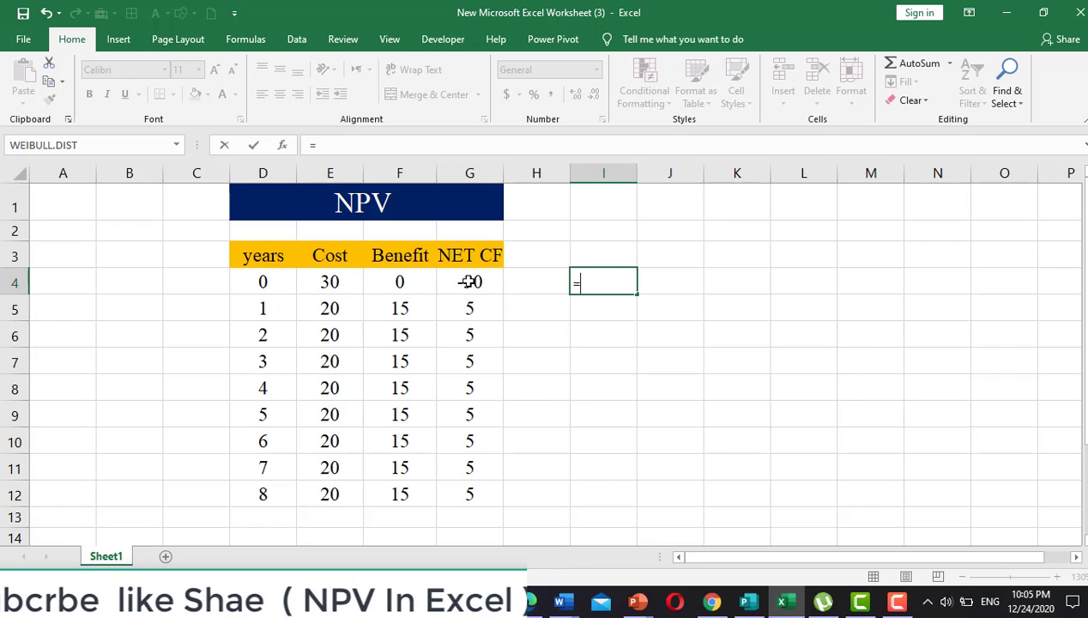
pyautogui.click(469, 282)
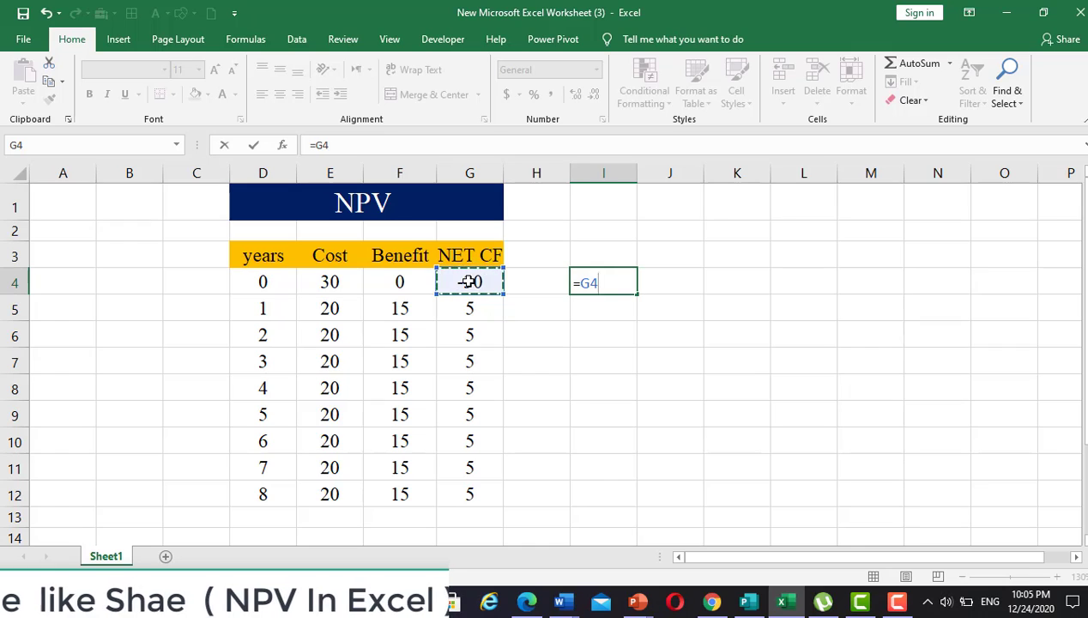
pyautogui.write('+')
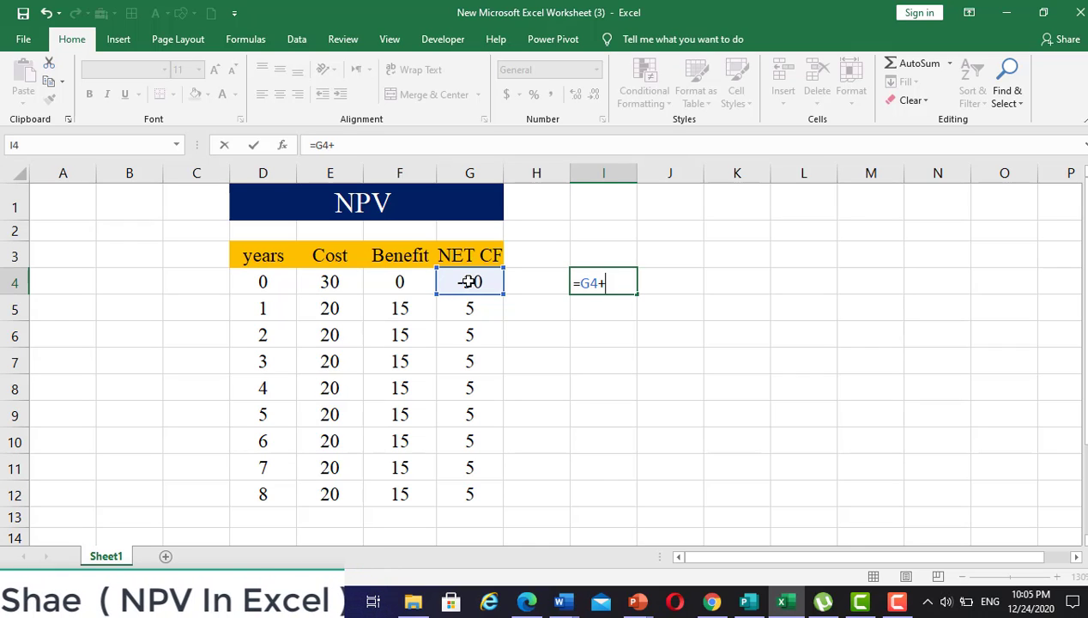
pyautogui.write('N')
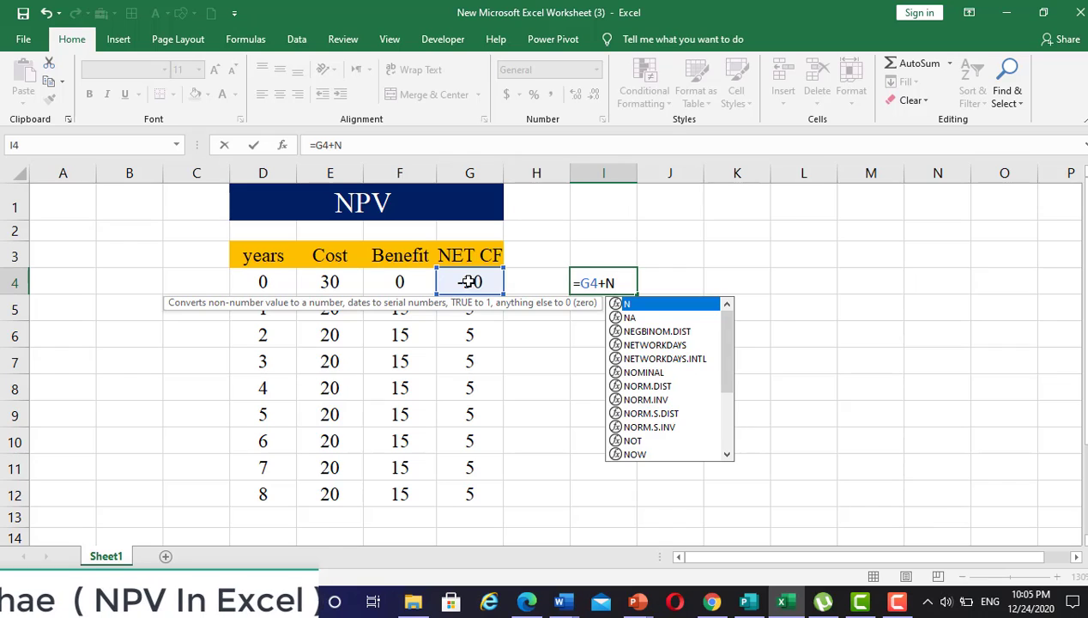
pyautogui.write('PV')
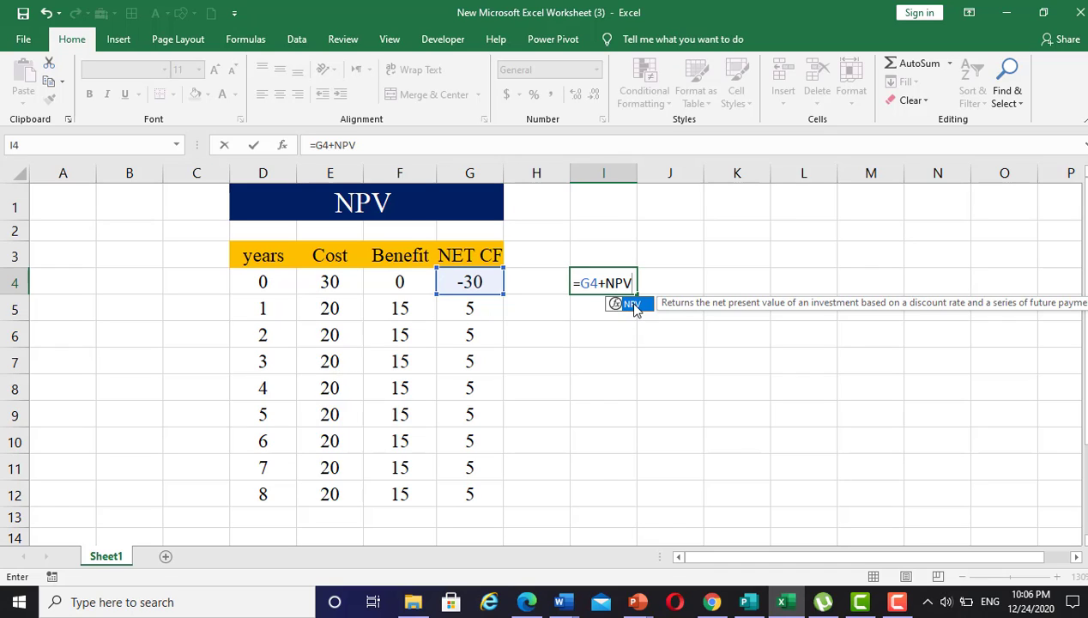
# Step: Complete I4 as =G4+NPV(0.0, G5:G12), returning $10.00, then reselect I4
pyautogui.doubleClick(631, 304)
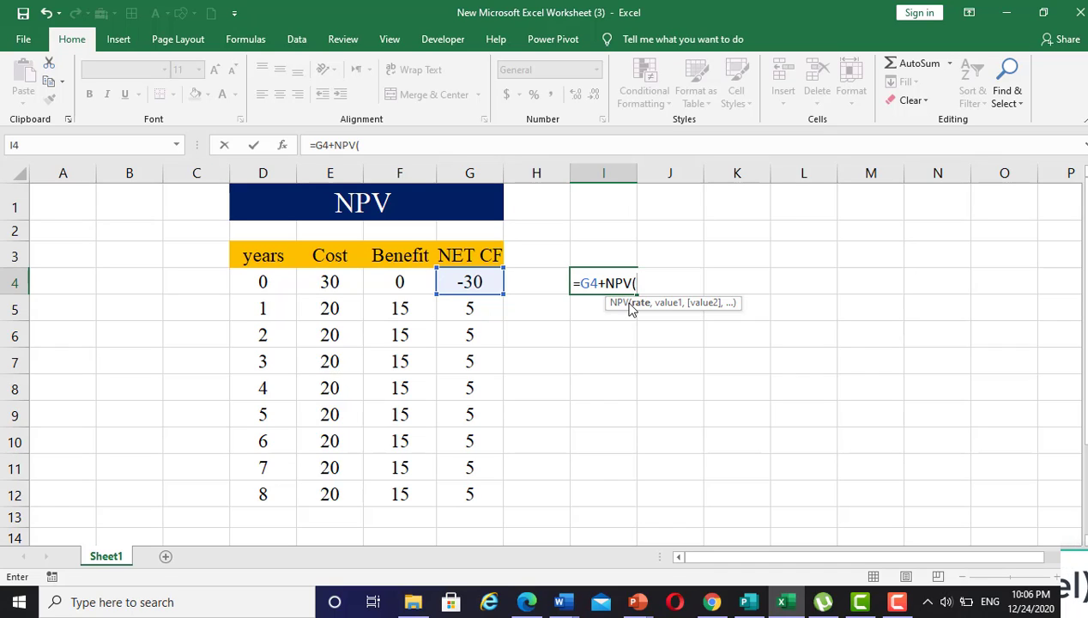
pyautogui.write('0')
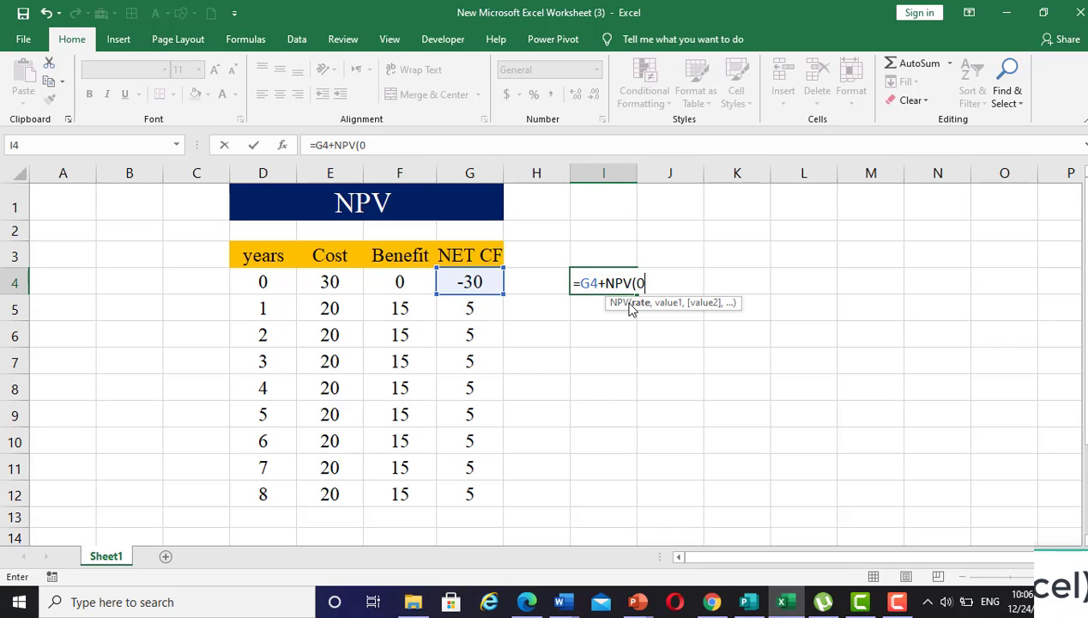
pyautogui.write('.0')
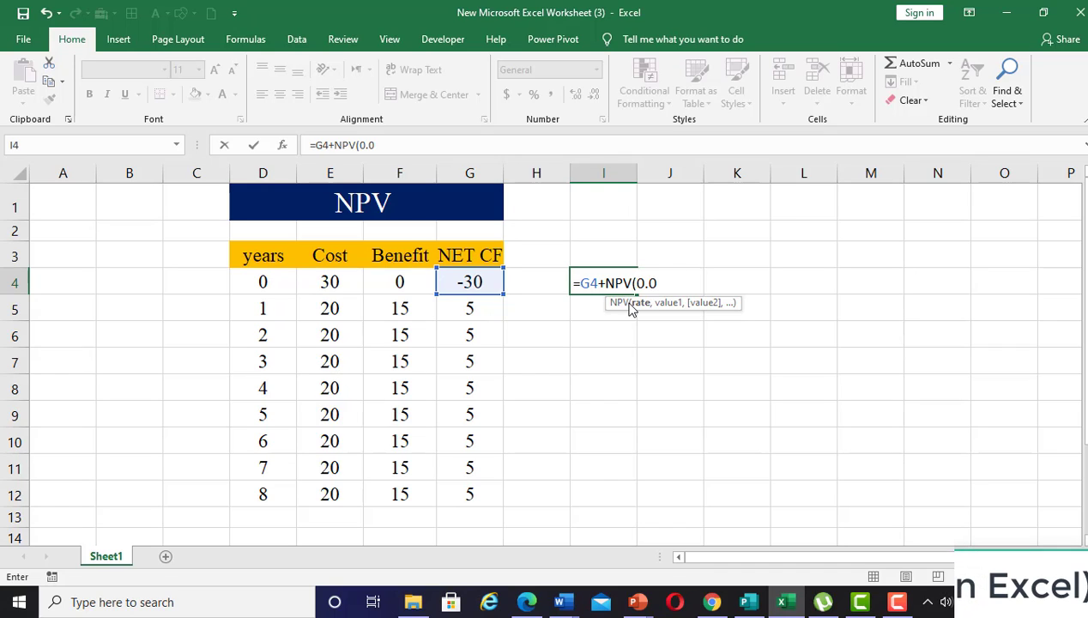
pyautogui.write(',')
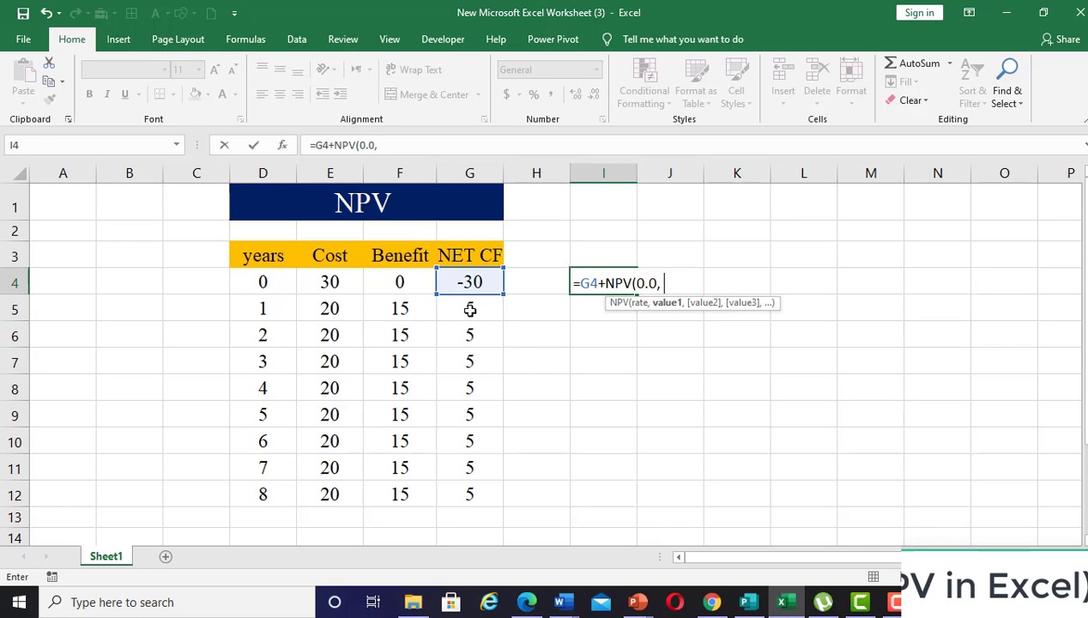
pyautogui.moveTo(470, 308); pyautogui.dragTo(462, 490)
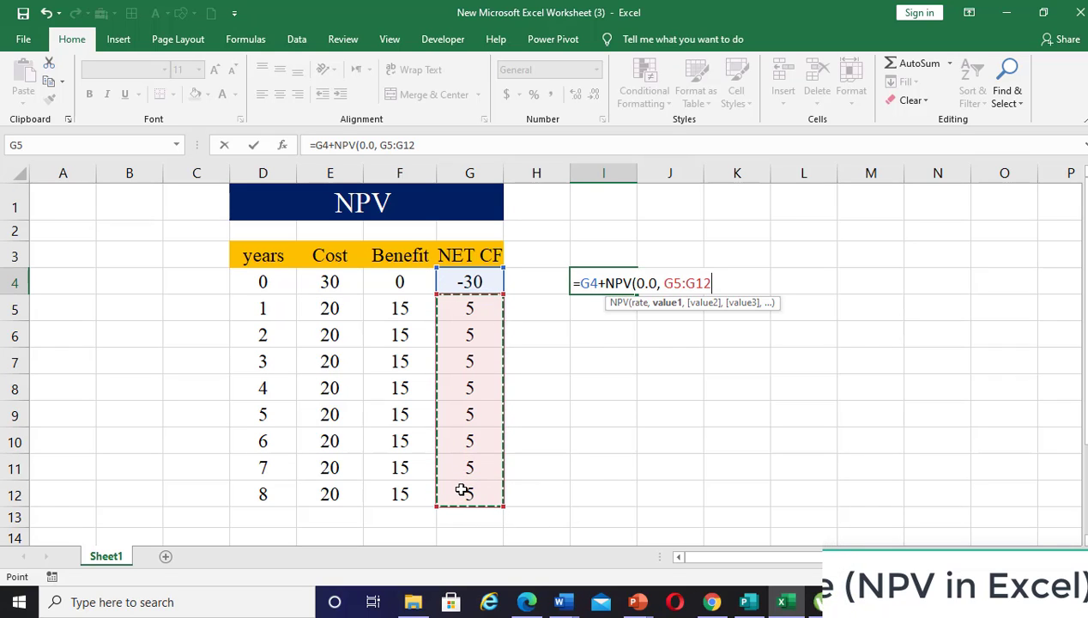
pyautogui.write(')')
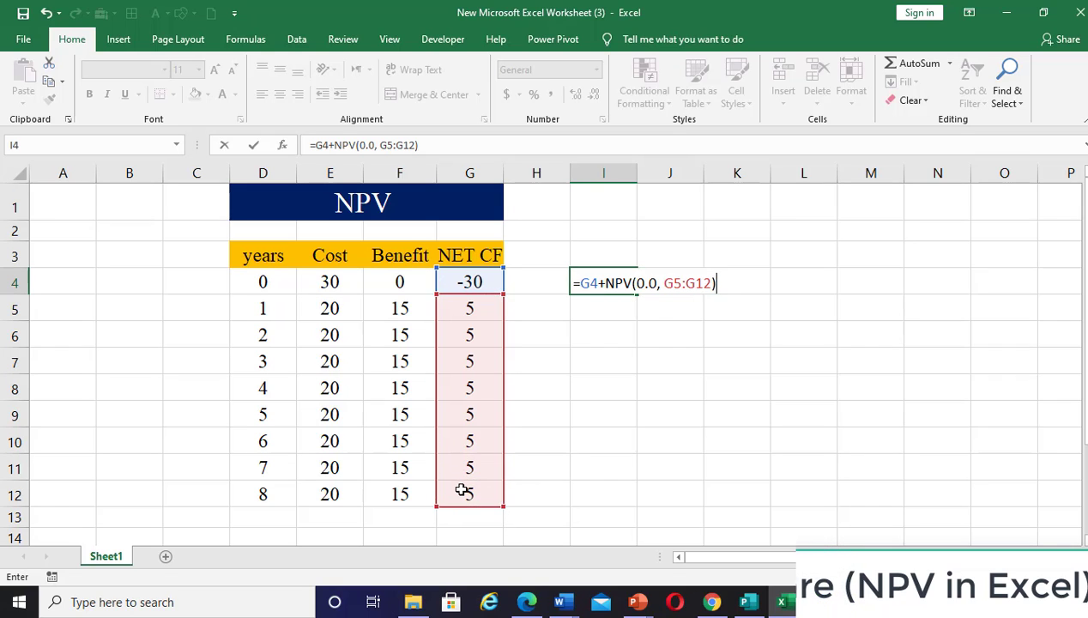
pyautogui.press('Return')
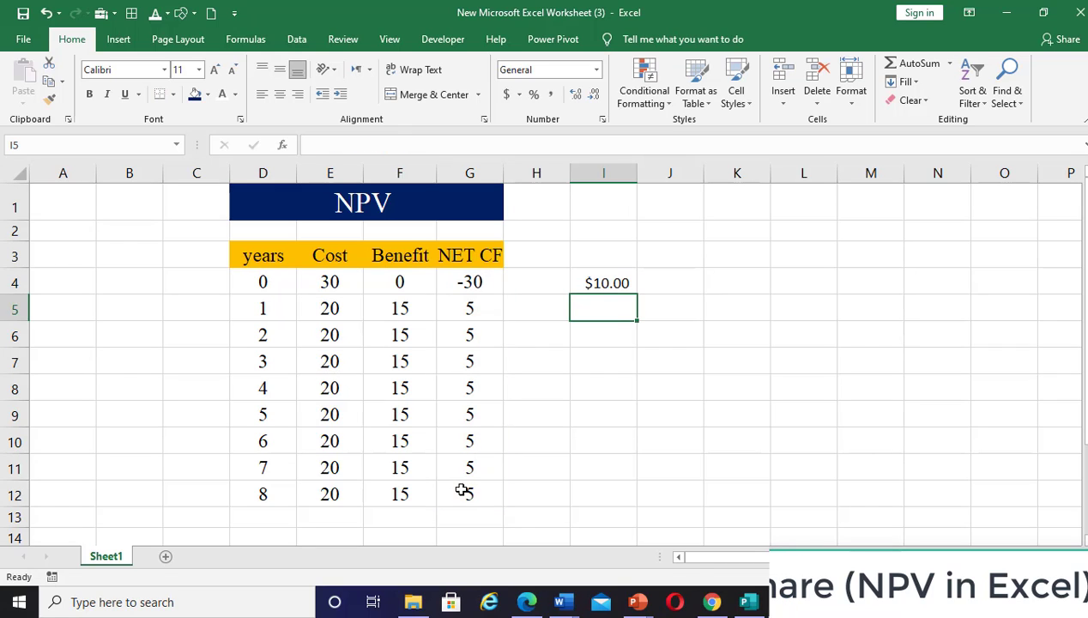
pyautogui.click(604, 283)
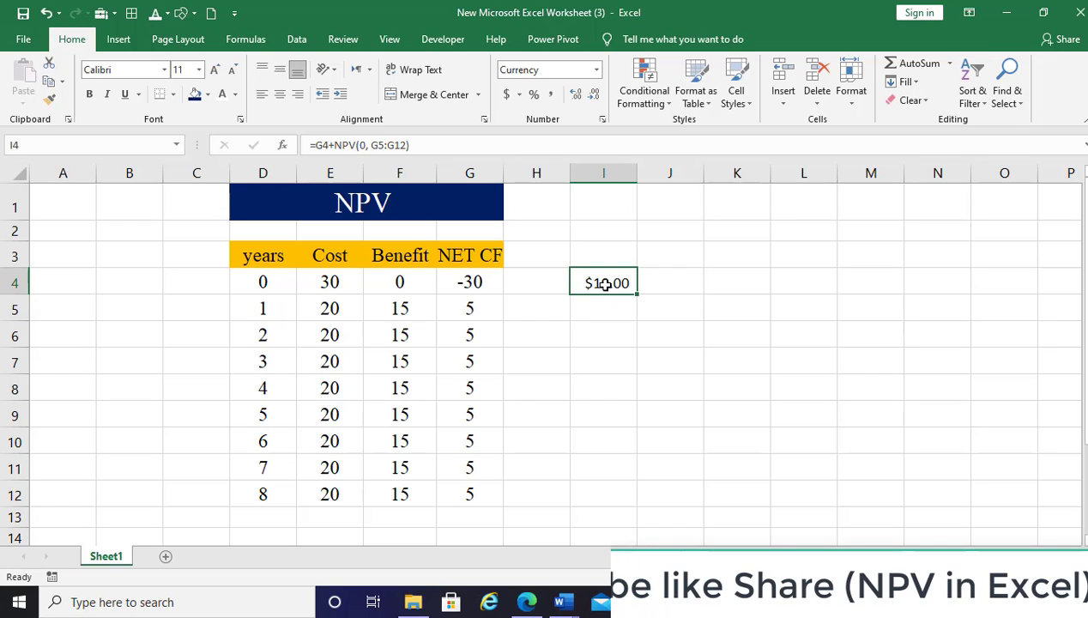
# Step: Append ' R=0.0' to the merged NPV title and reselect cell I4
pyautogui.doubleClick(398, 199)
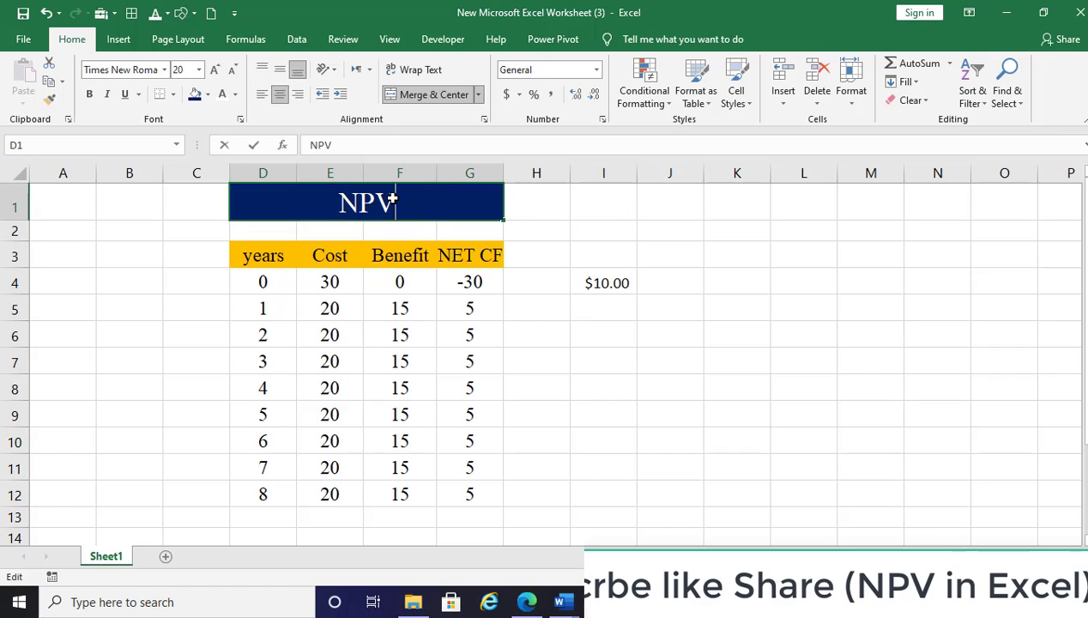
pyautogui.write(' R')
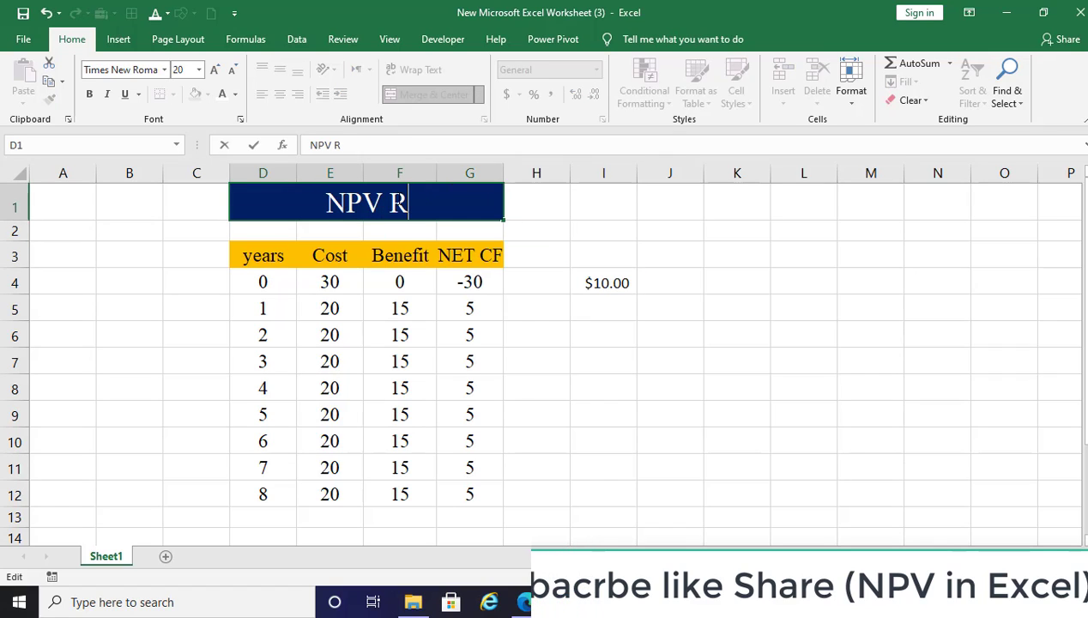
pyautogui.write('=')
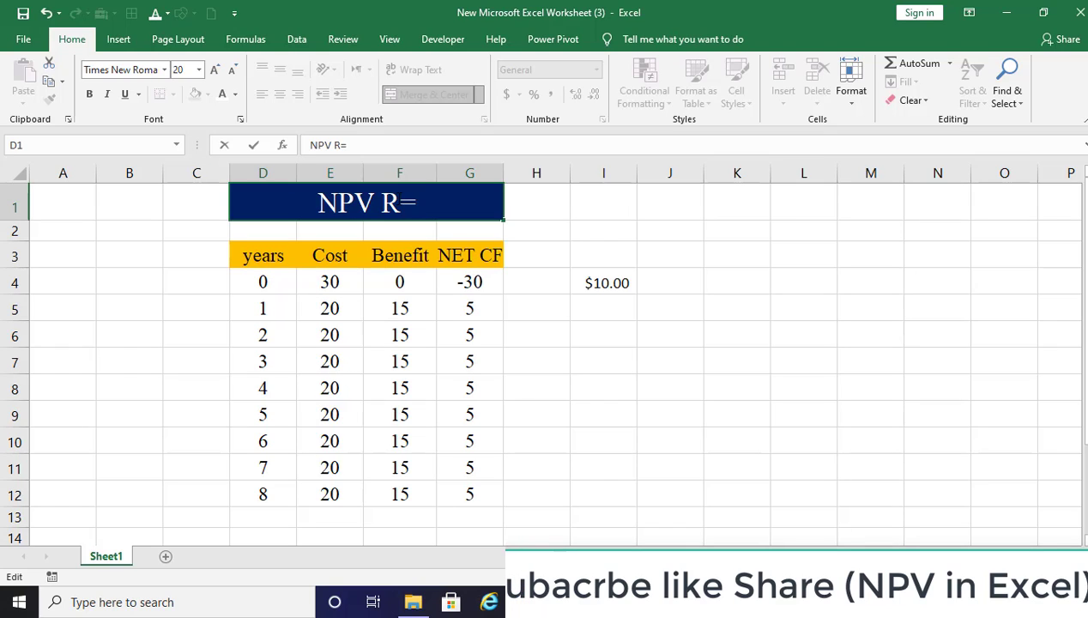
pyautogui.write('0.')
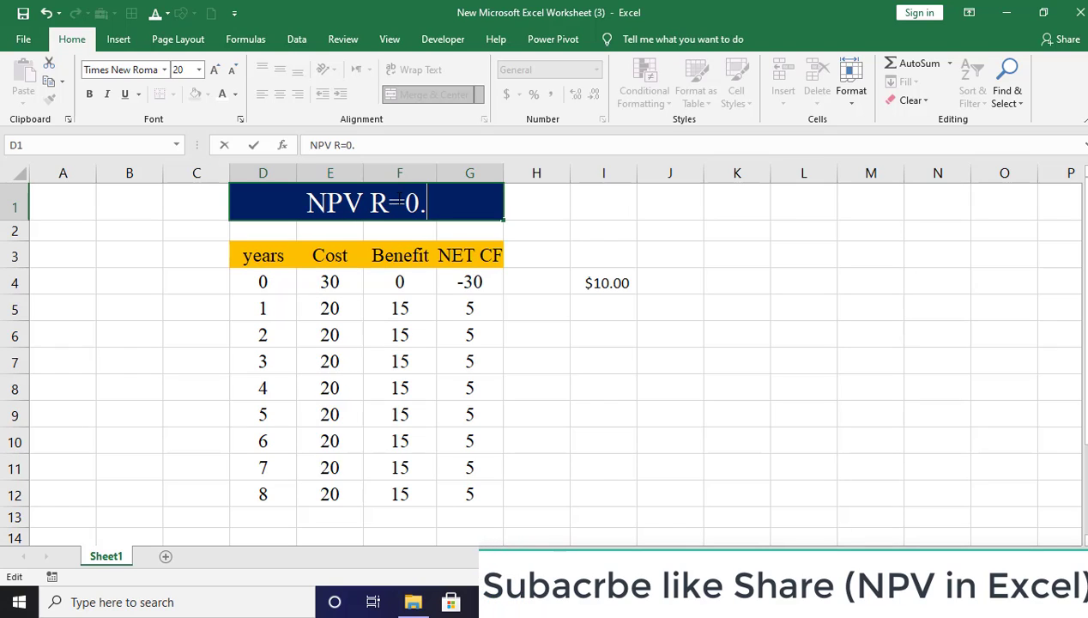
pyautogui.write('0')
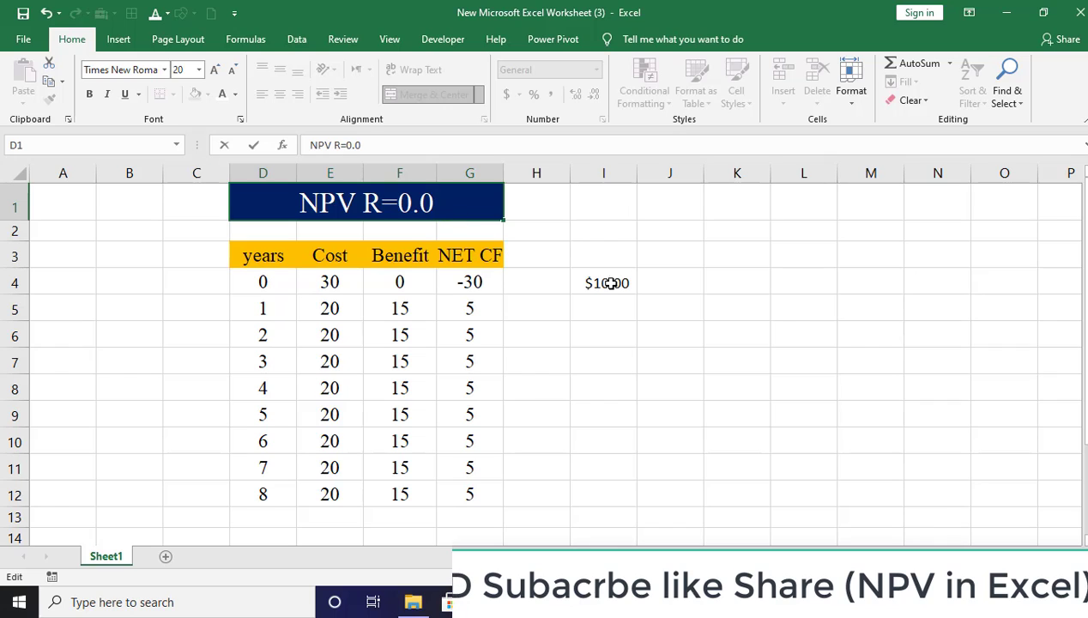
pyautogui.click(618, 302)
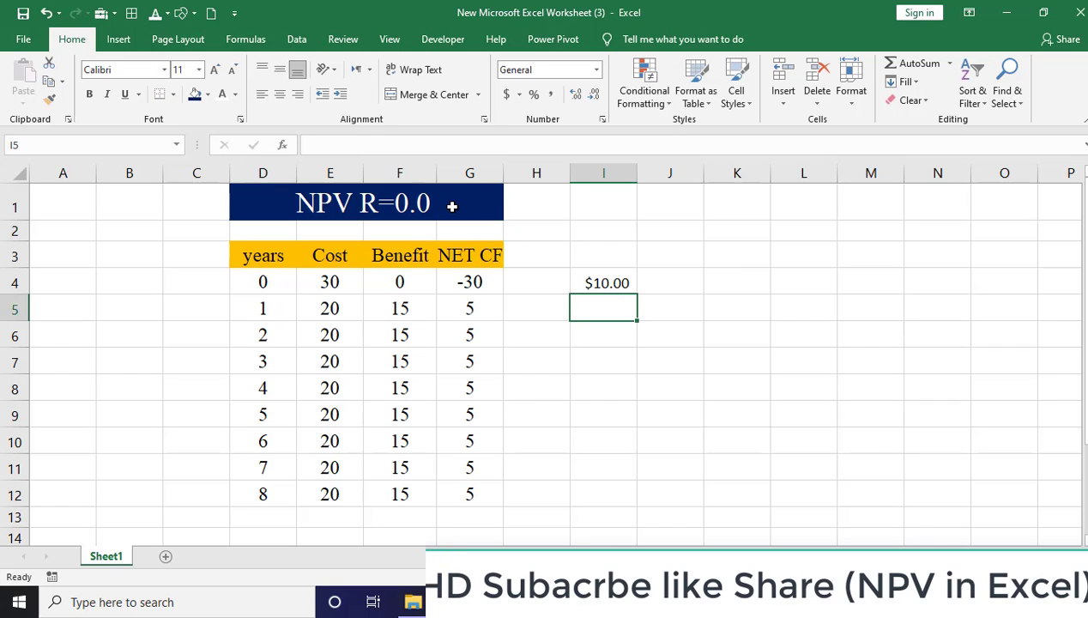
pyautogui.click(603, 282)
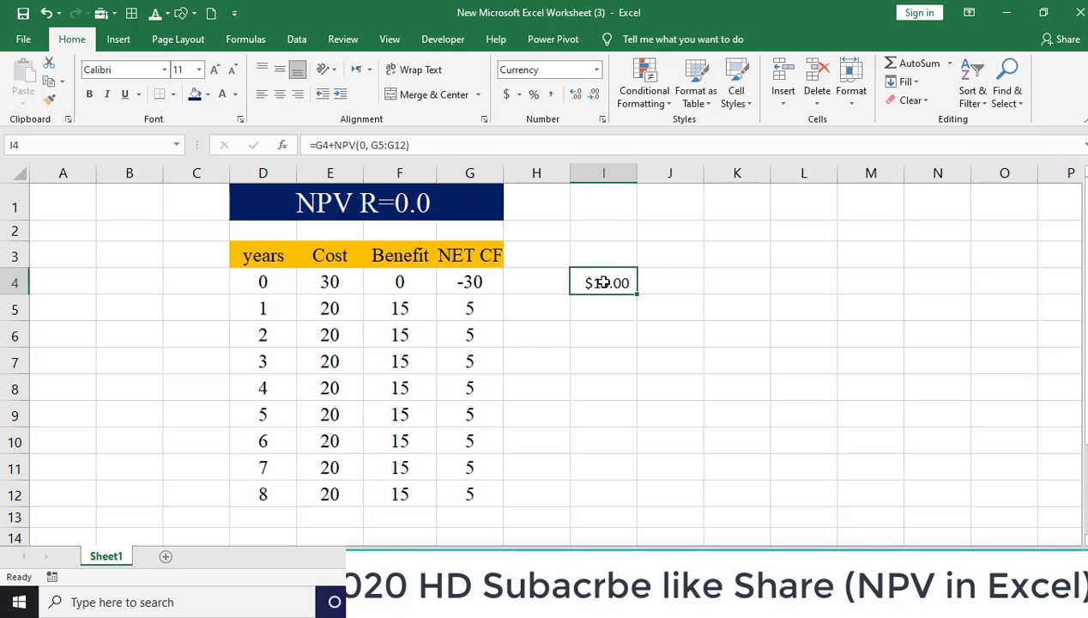
# Step: Delete cell I4 along with its NPV formula
pyautogui.click(820, 97)
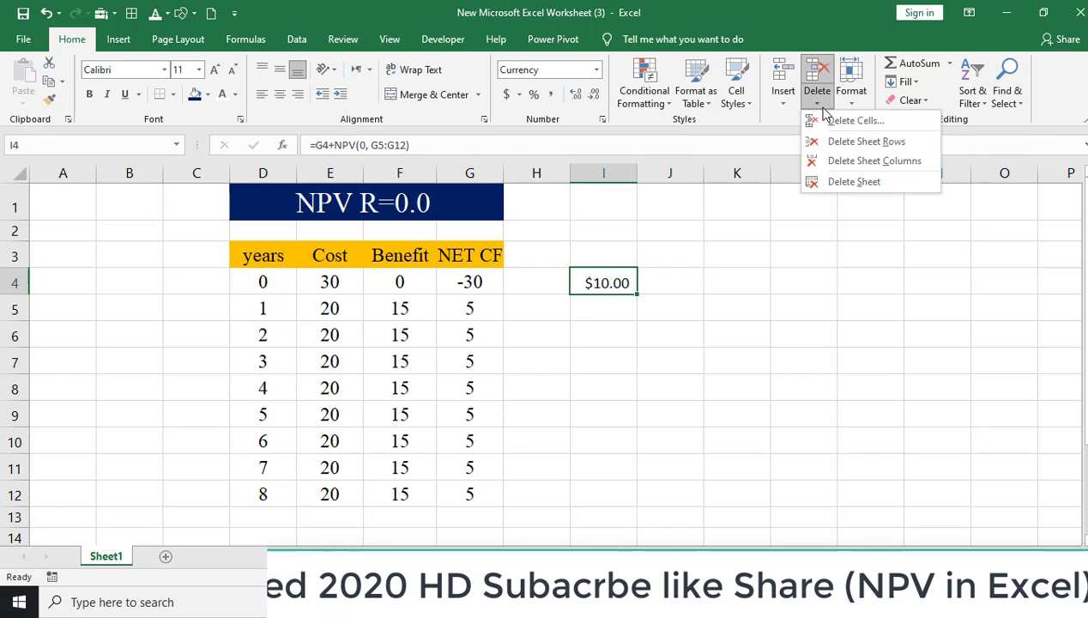
pyautogui.click(828, 116)
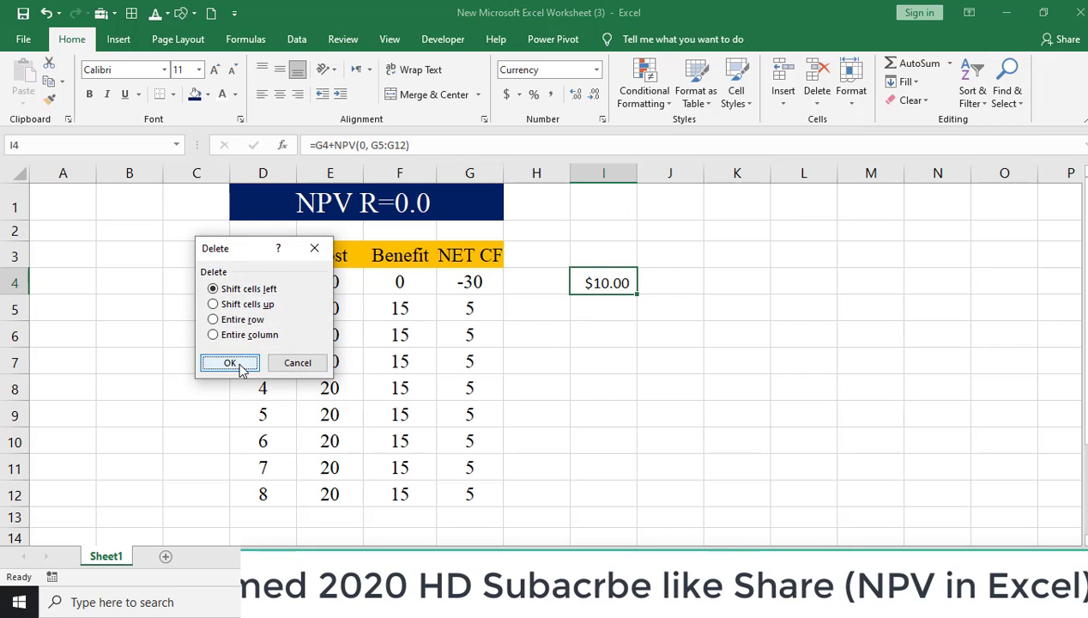
pyautogui.click(230, 362)
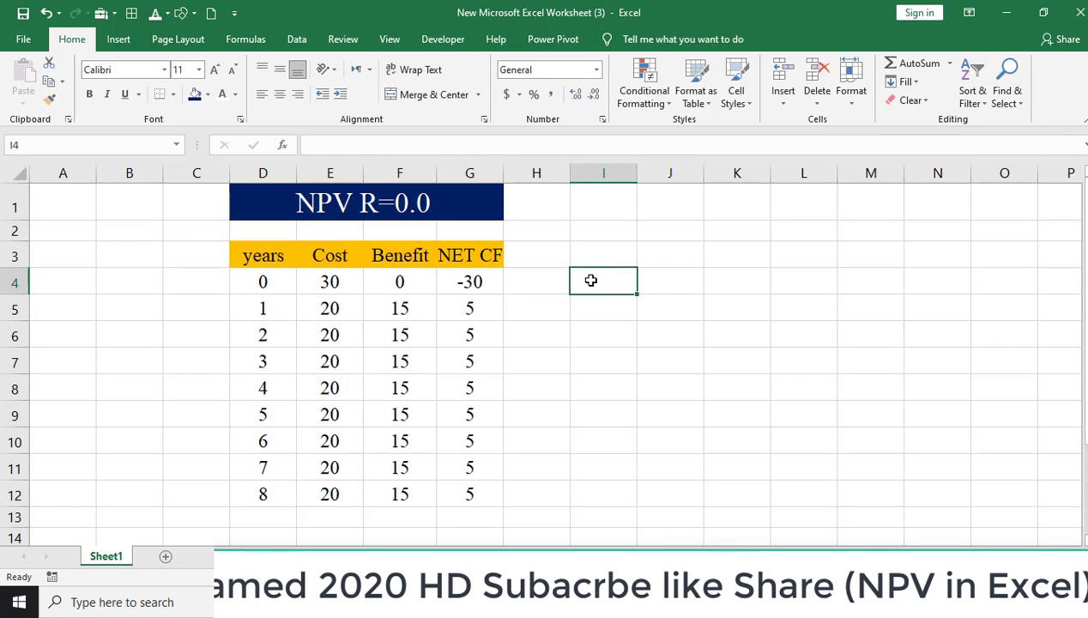
# Step: Append ' R=0.2' to the title so it reads 'NPV R=0.0 R=0.2'
pyautogui.click(436, 199)
pyautogui.doubleClick(436, 199)
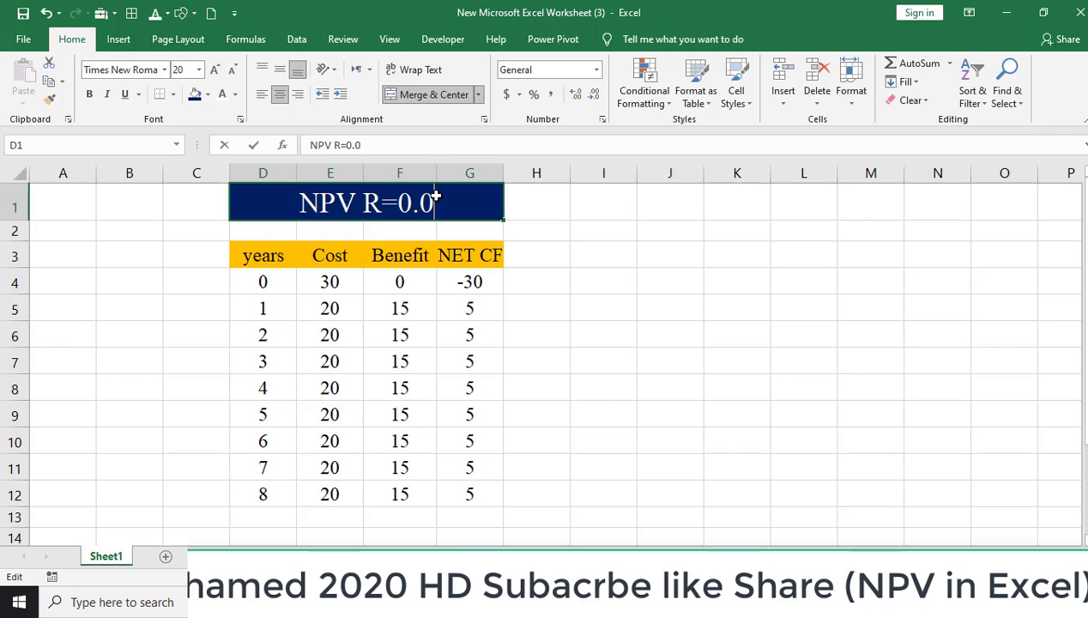
pyautogui.write('5')
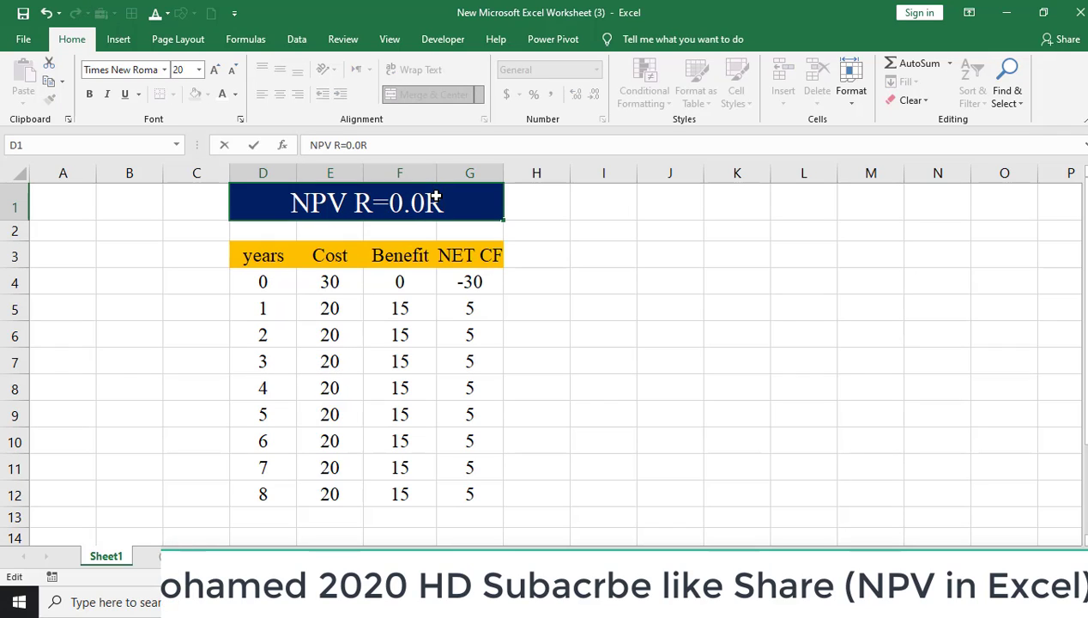
pyautogui.press('BackSpace')
pyautogui.write('R')
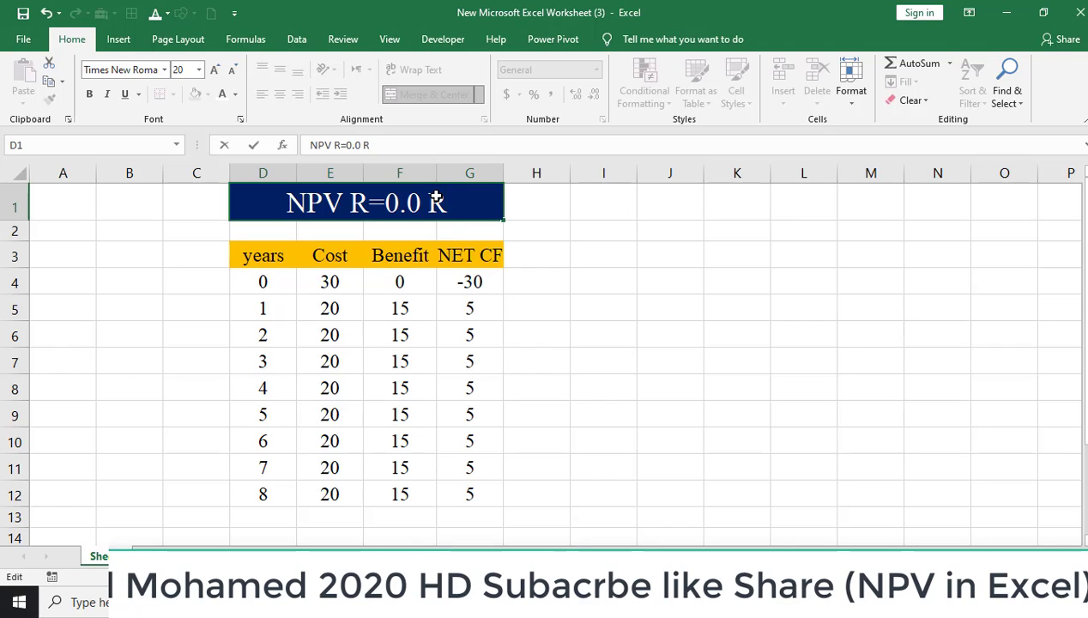
pyautogui.write('=0.')
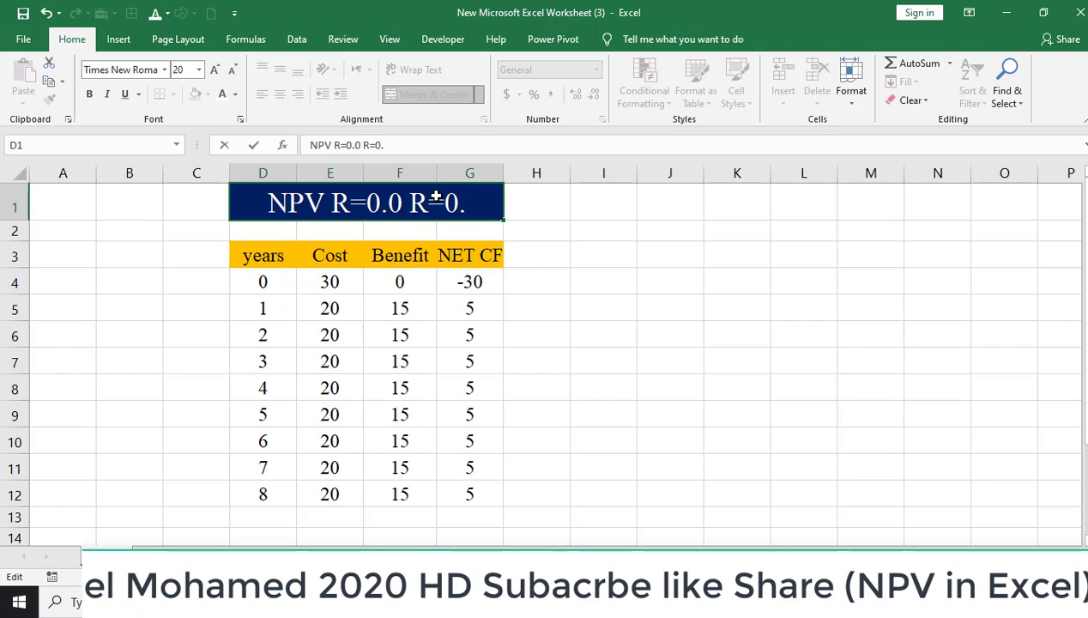
pyautogui.write('2')
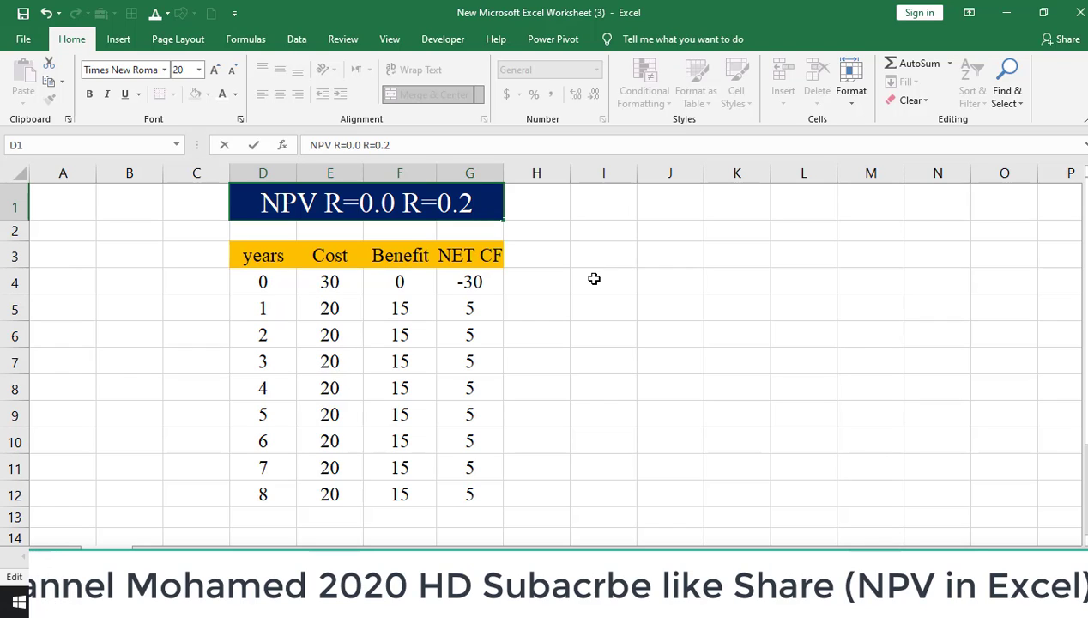
pyautogui.click(594, 279)
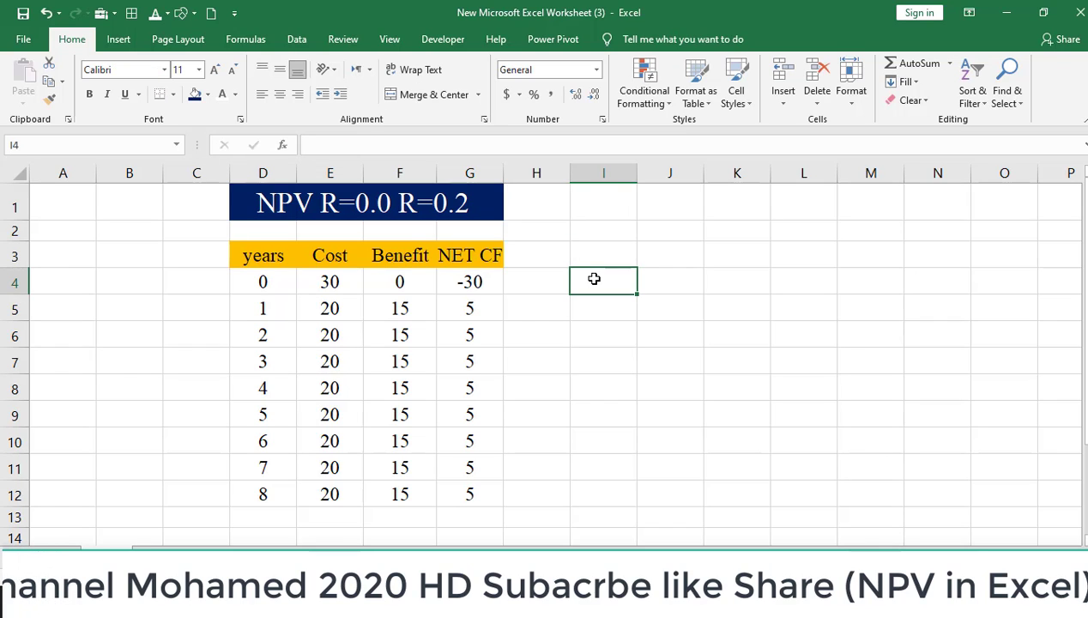
# Step: Enter =G4+NPV(0.2, G5:G12) in I4, giving ($10.81)
pyautogui.write('=')
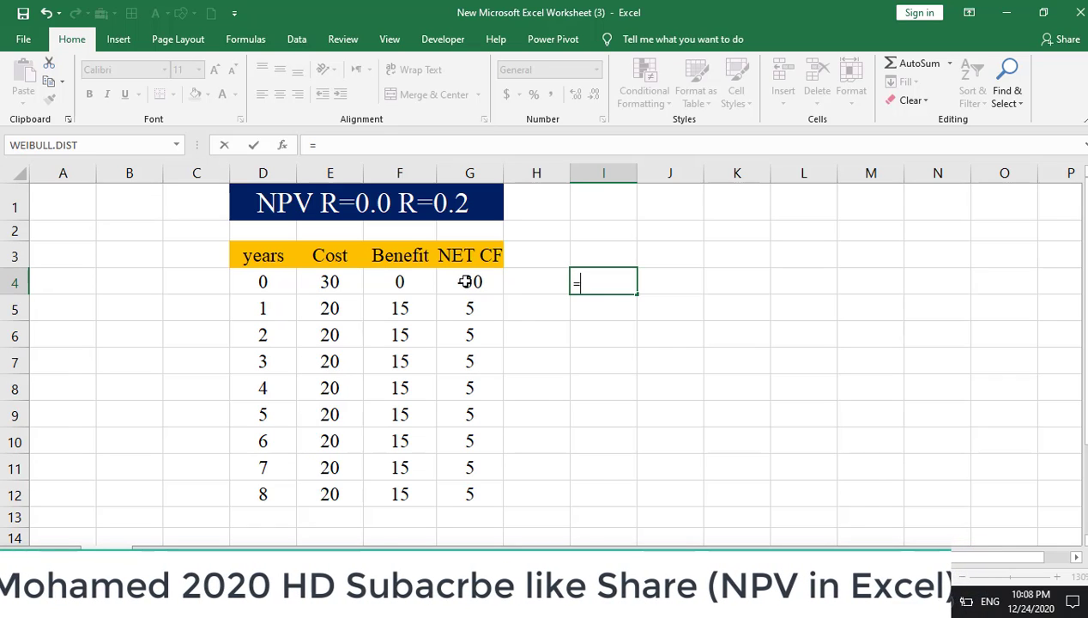
pyautogui.click(464, 282)
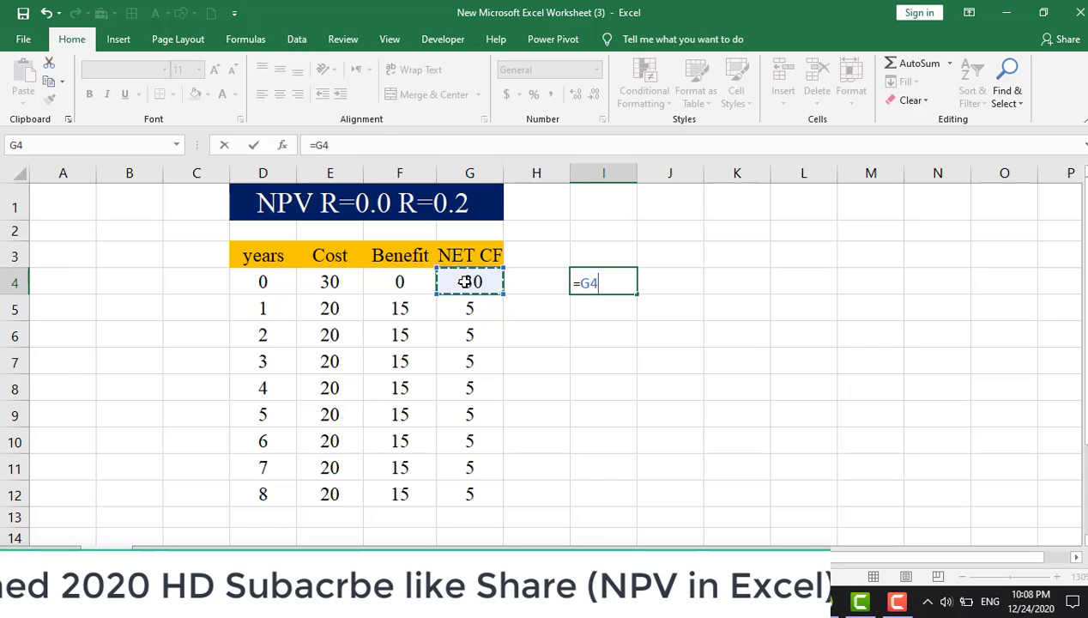
pyautogui.write('+')
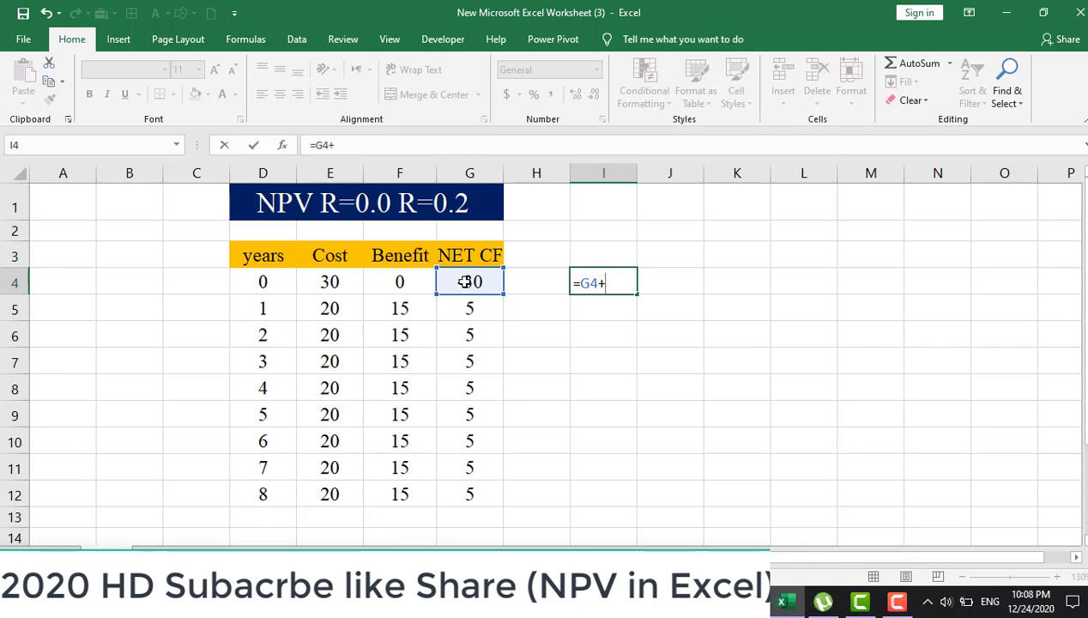
pyautogui.write('NP')
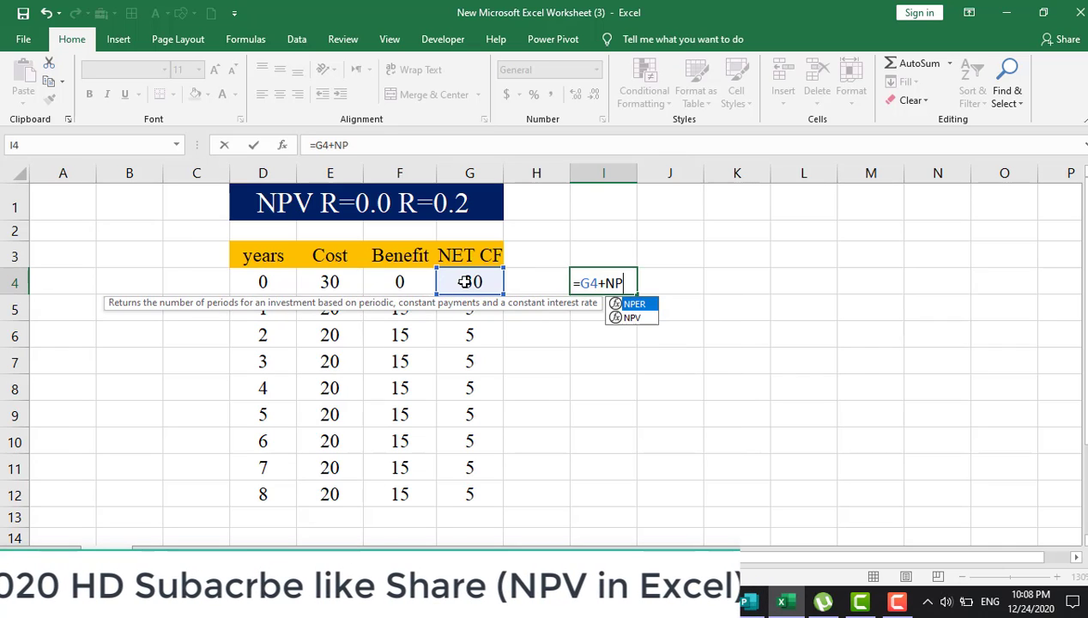
pyautogui.write('V')
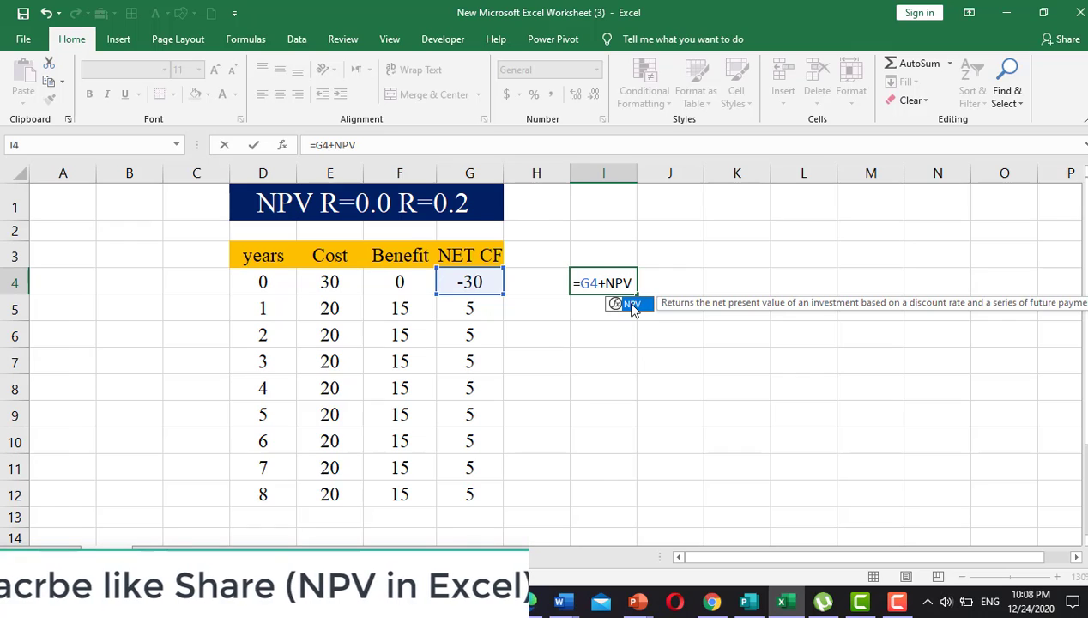
pyautogui.write('(')
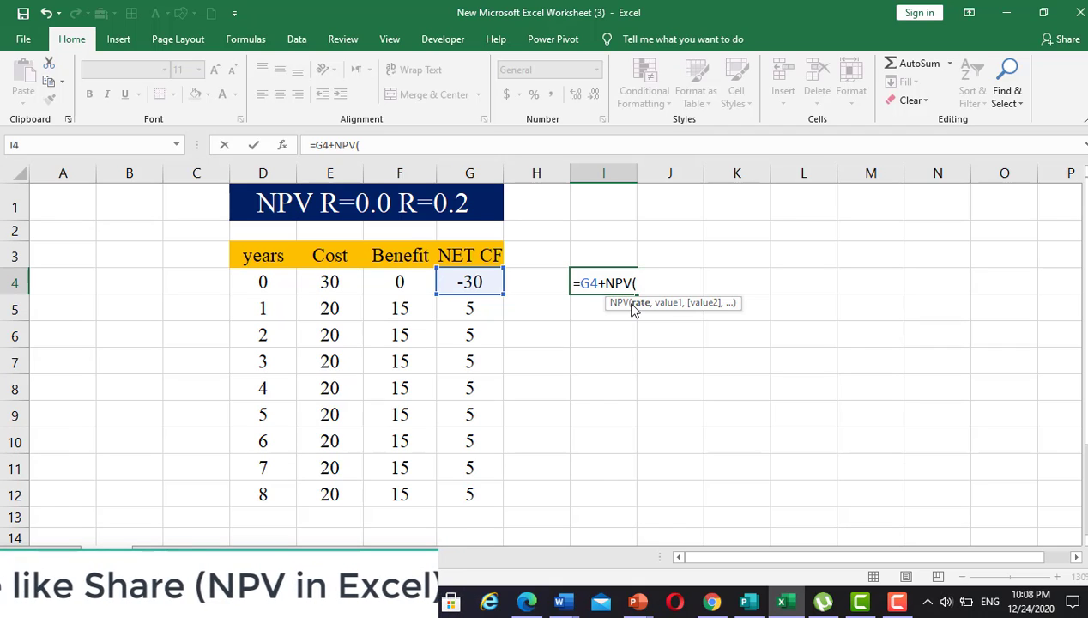
pyautogui.write('0.')
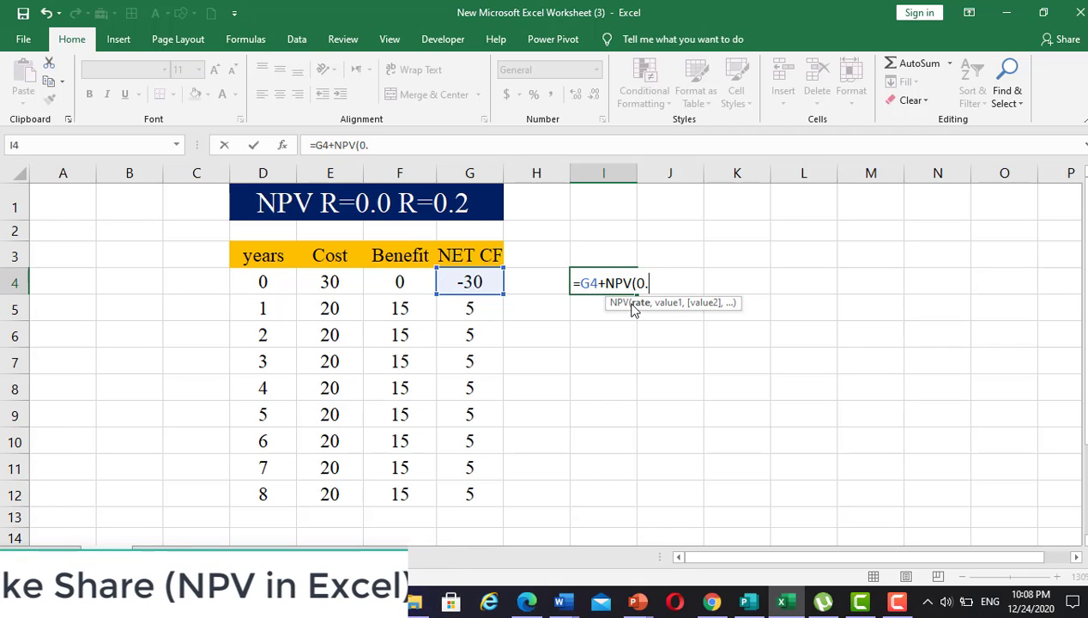
pyautogui.write('2')
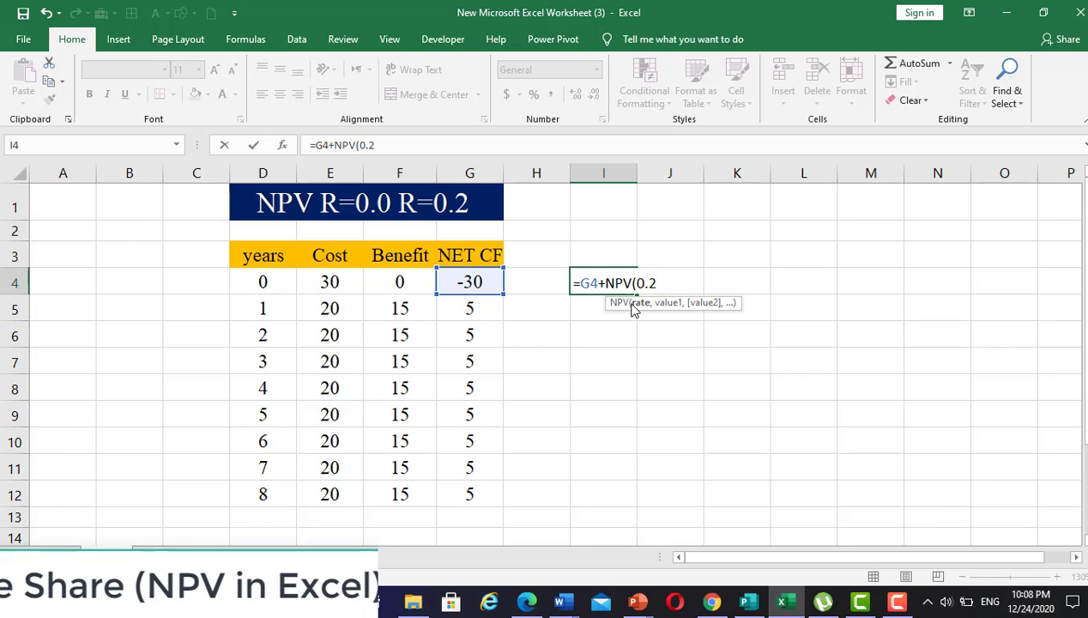
pyautogui.write(',')
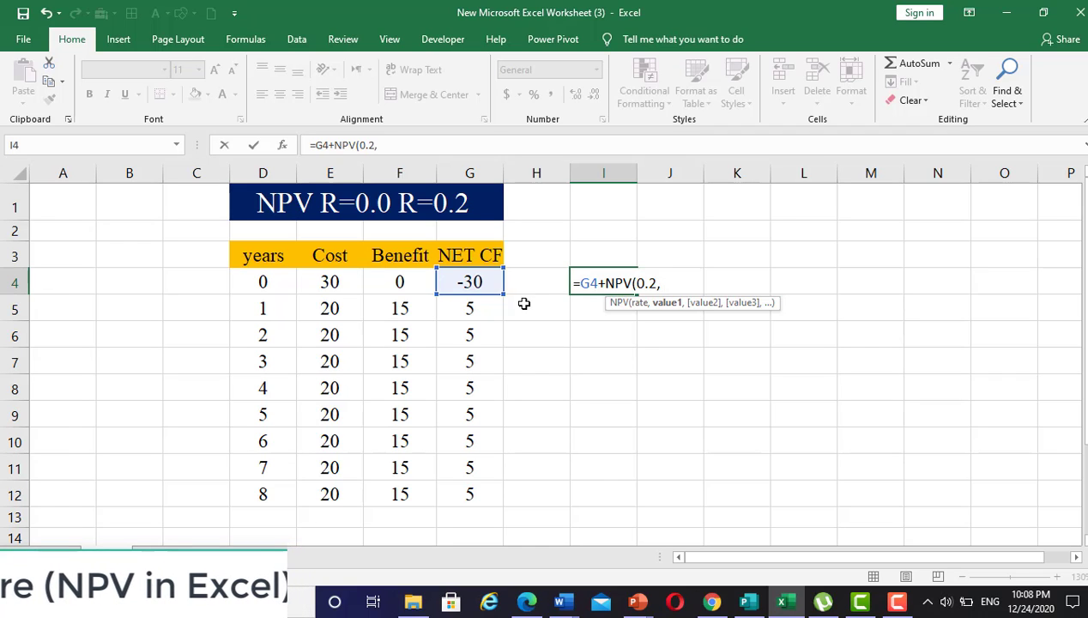
pyautogui.moveTo(478, 307); pyautogui.dragTo(476, 486)
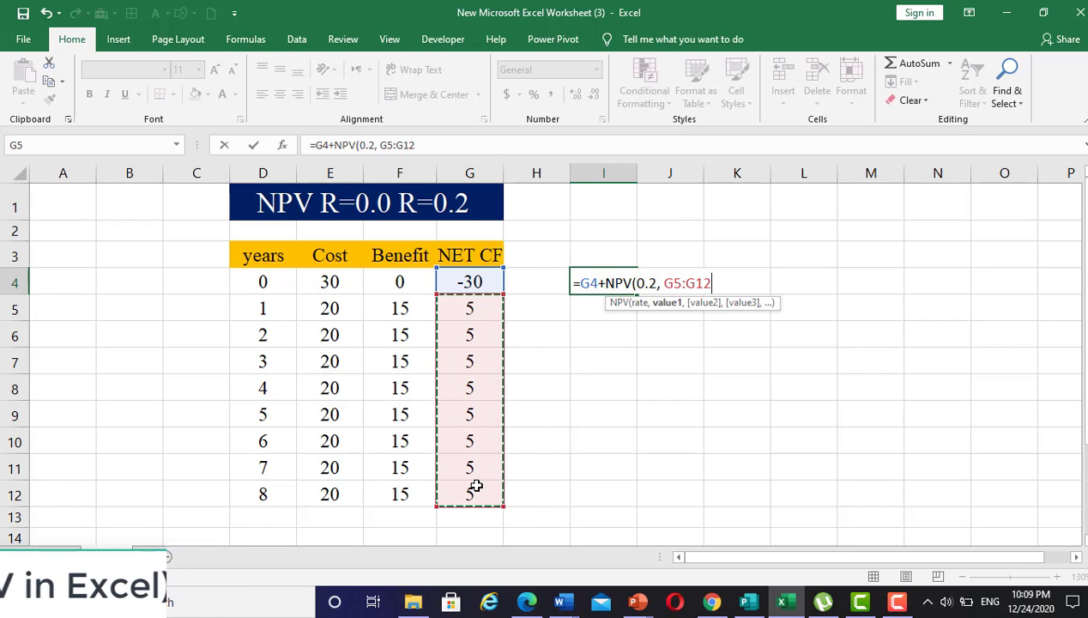
pyautogui.write(')')
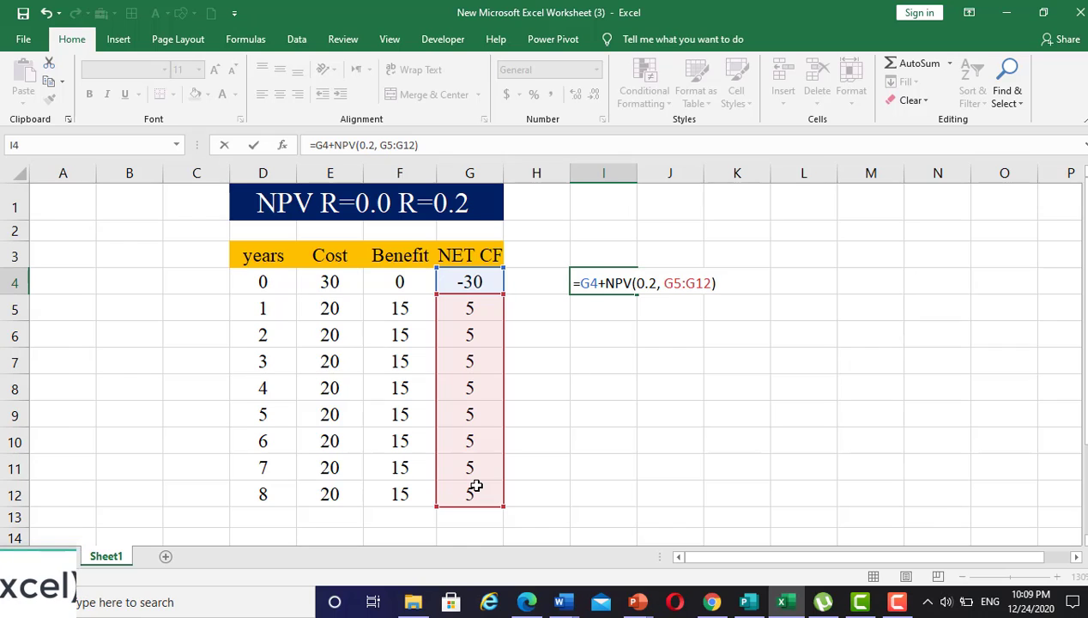
pyautogui.press('Return')
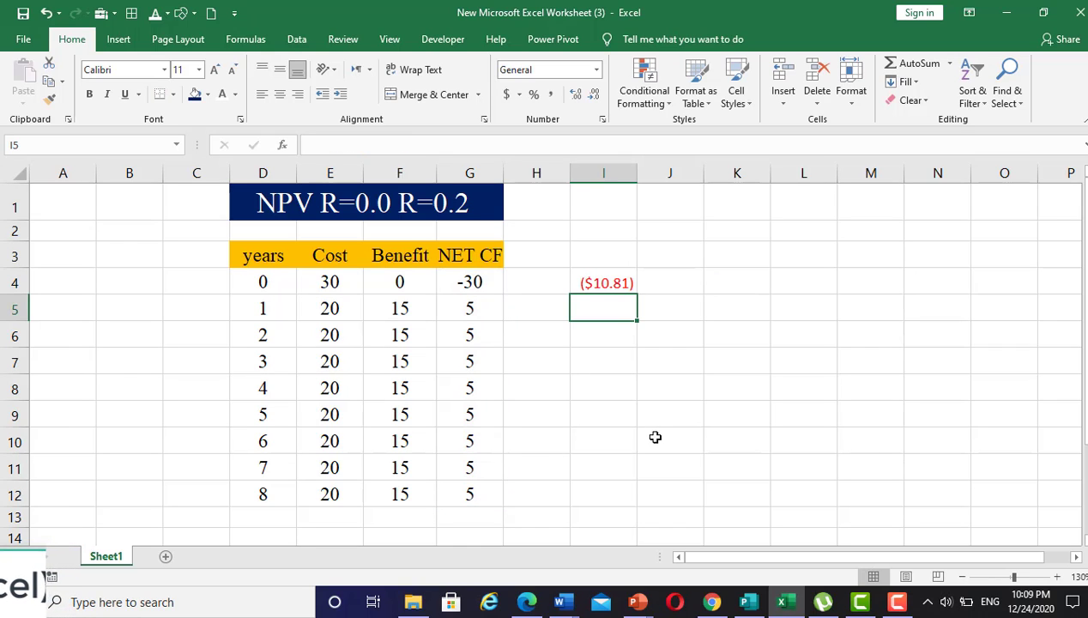
# Step: Change the discount rate in I4's formula from 0.2 to 0.10, giving ($3.33)
pyautogui.click(604, 284)
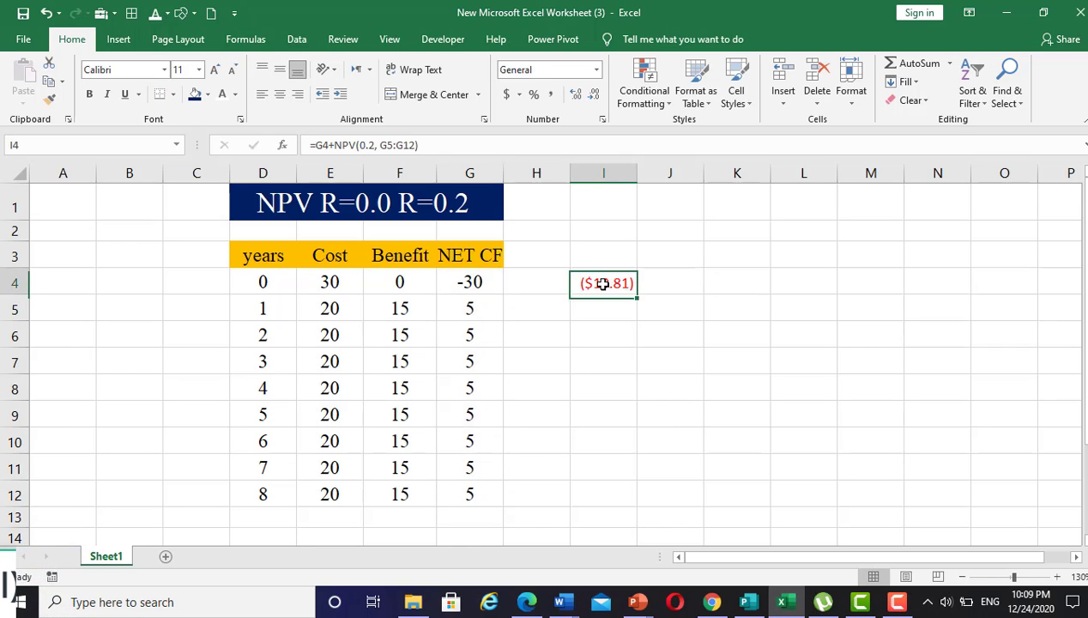
pyautogui.click(373, 148)
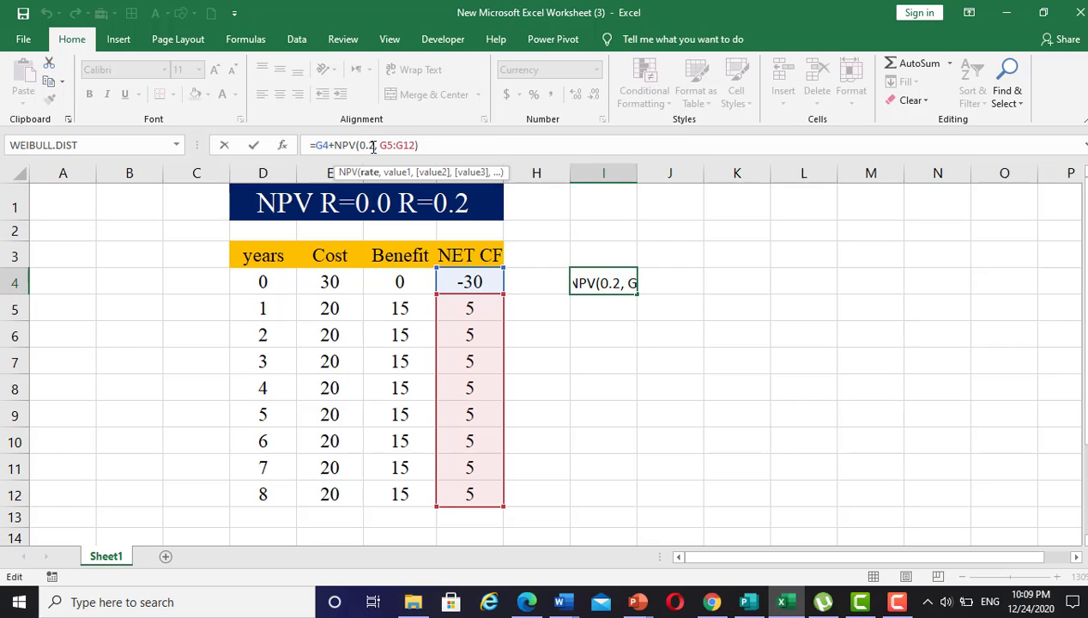
pyautogui.press('BackSpace')
pyautogui.write('10')
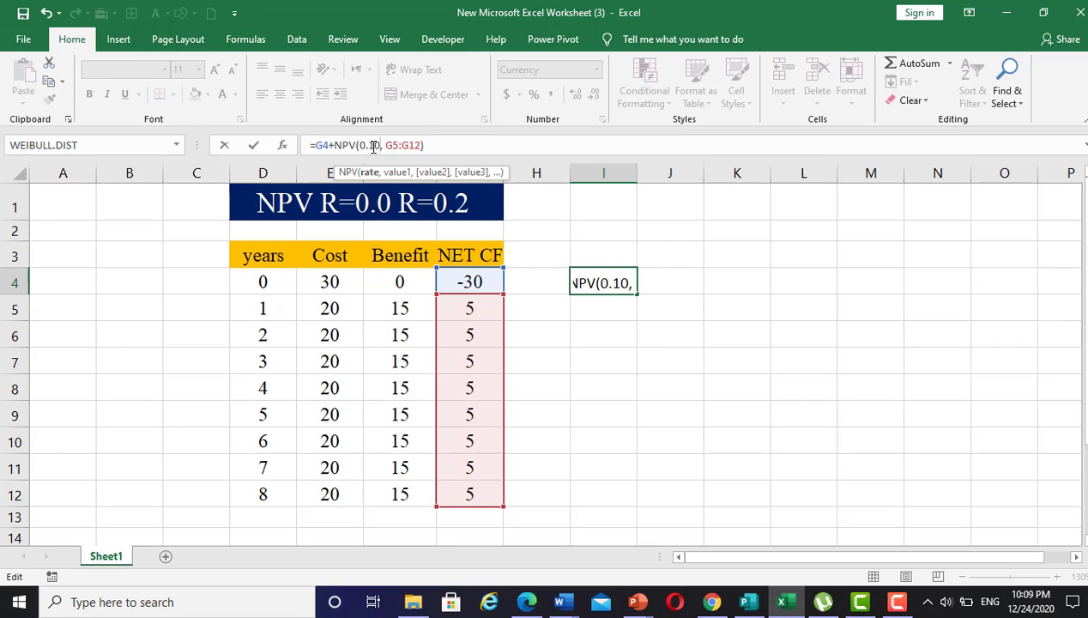
pyautogui.press('Return')
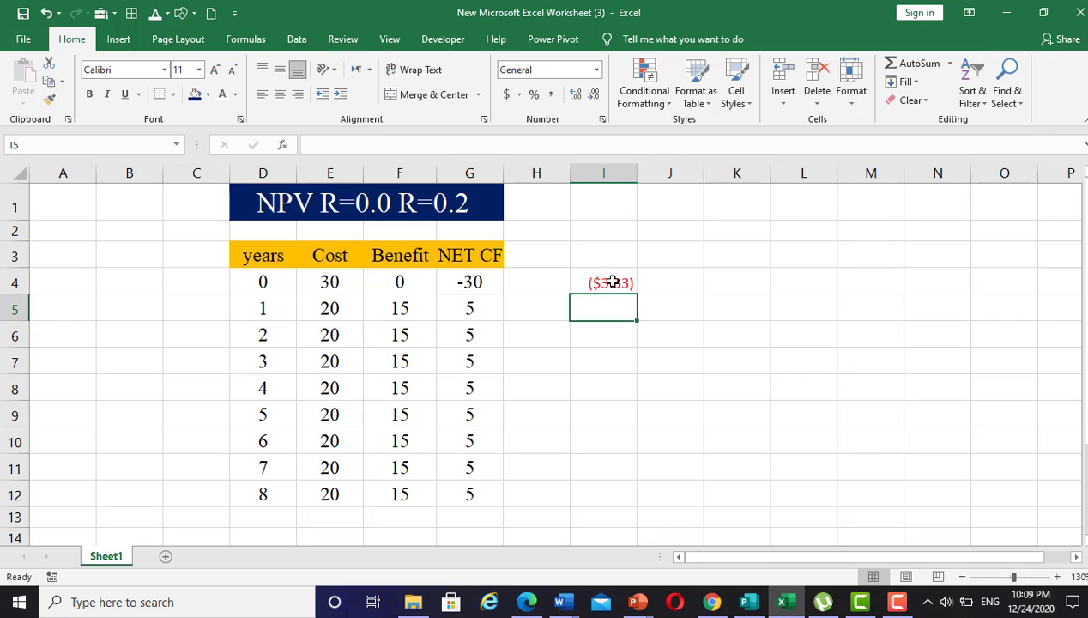
pyautogui.click(613, 282)
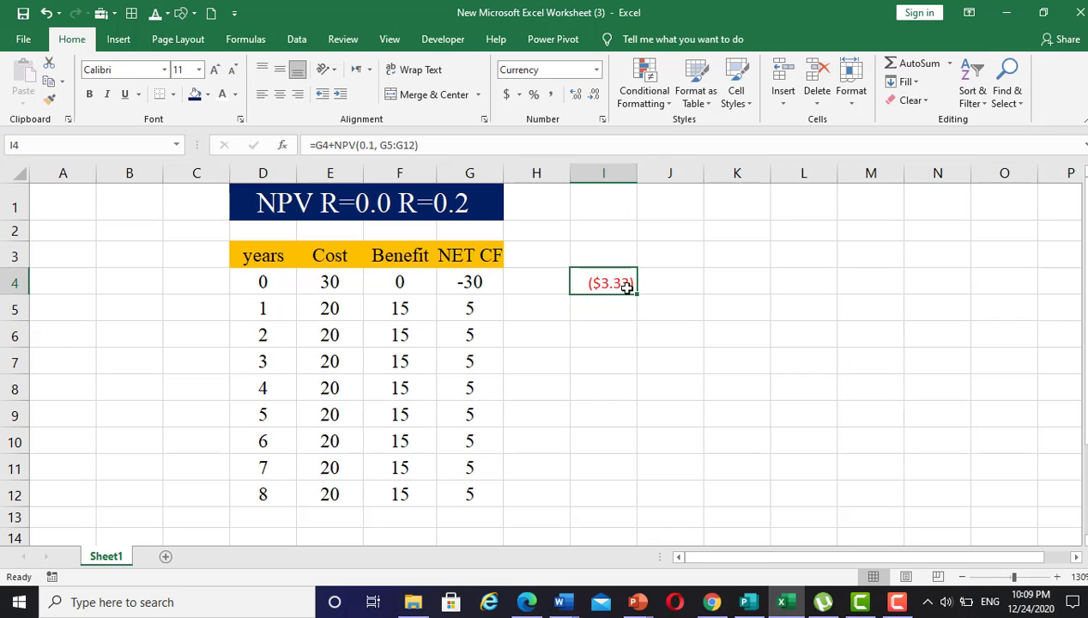